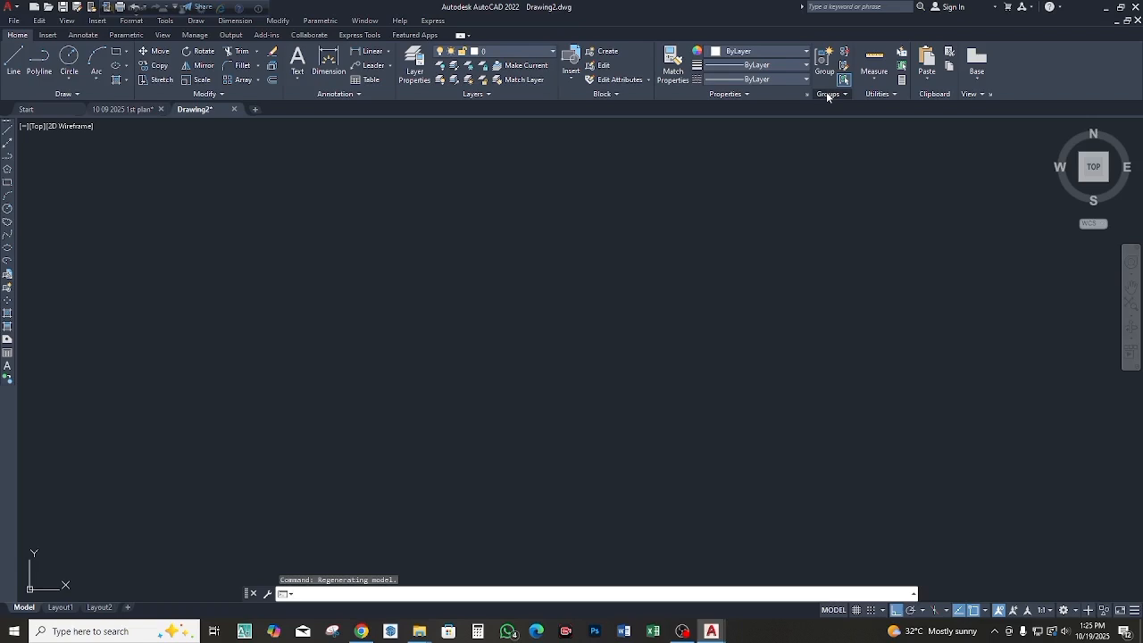
Step: Open the layer properties manager and create eight new layers, Layer1 through Layer8
type("l")
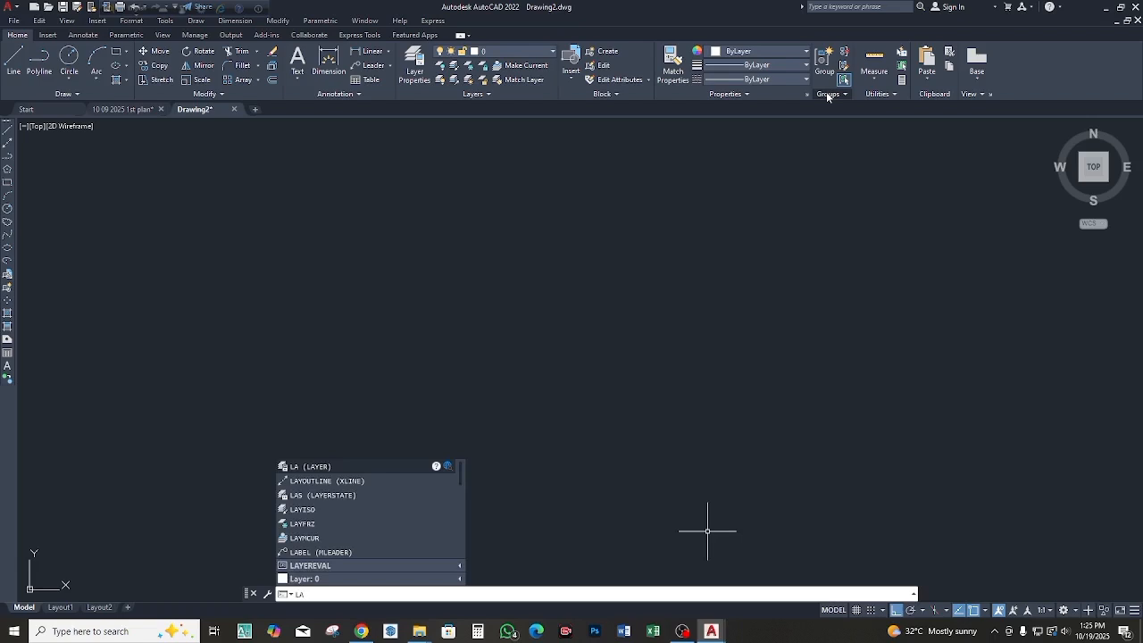
key("Return")
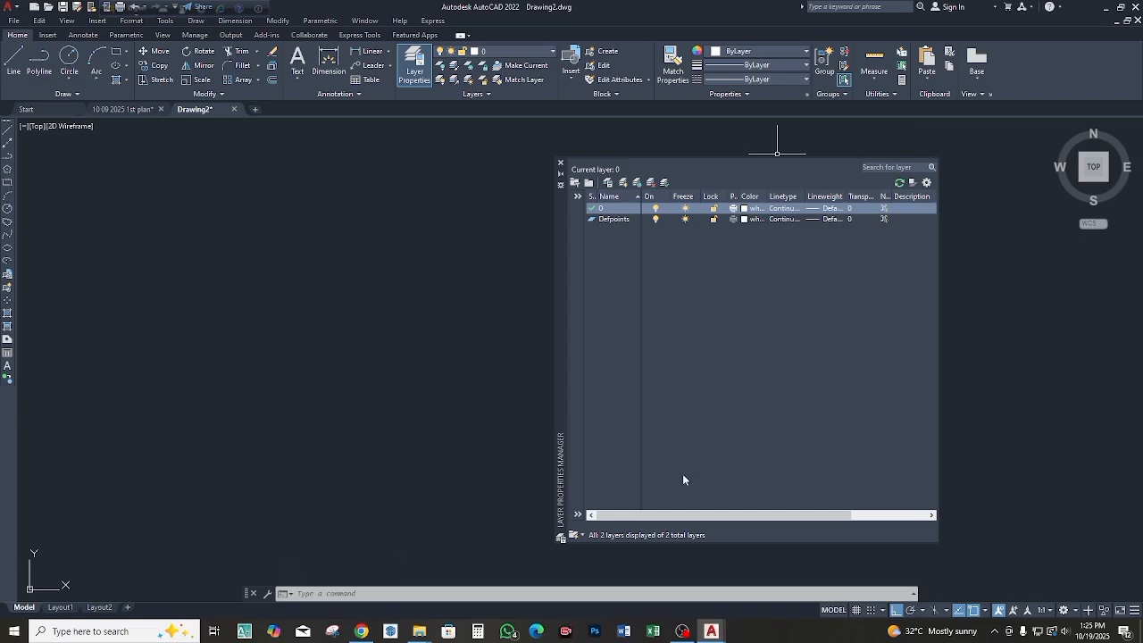
left_click(623, 183)
left_click(623, 183)
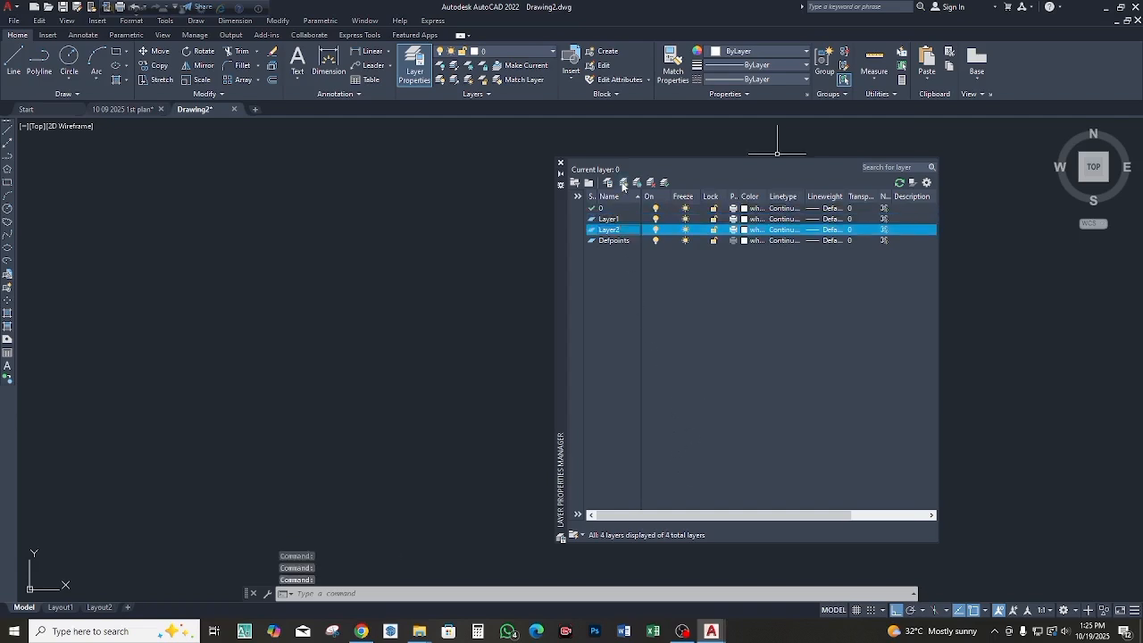
left_click(623, 183)
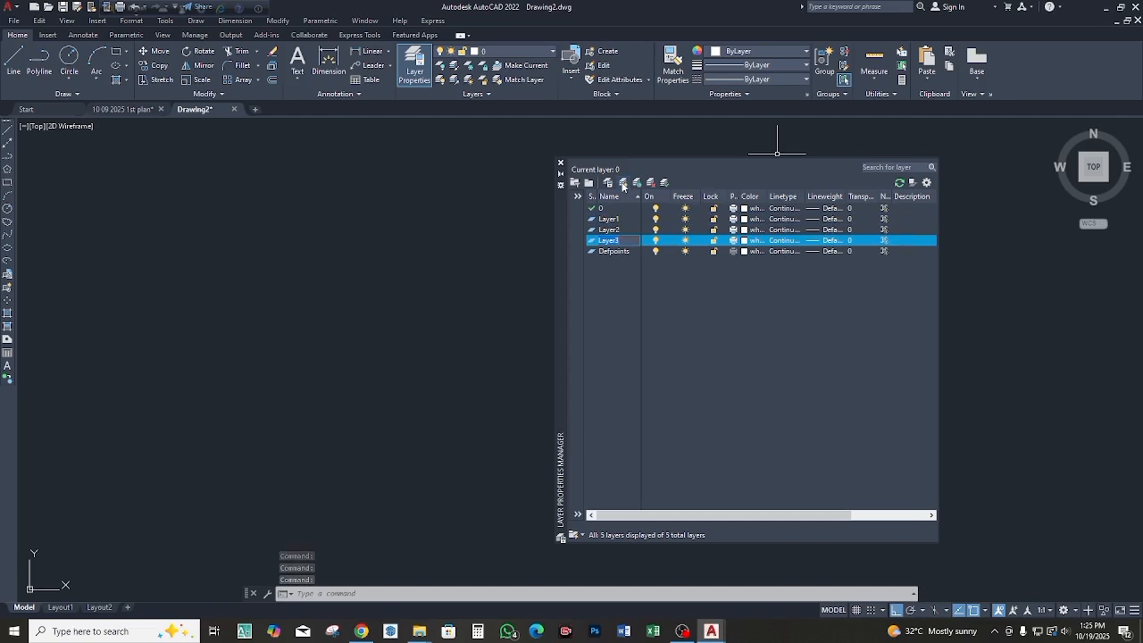
left_click(624, 184)
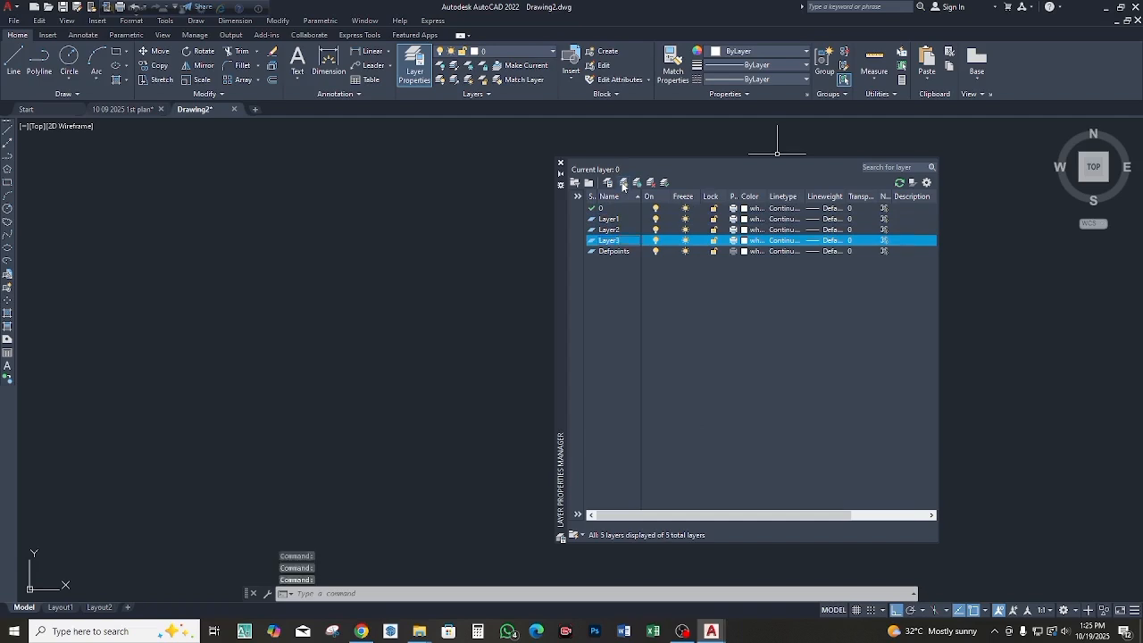
left_click(623, 183)
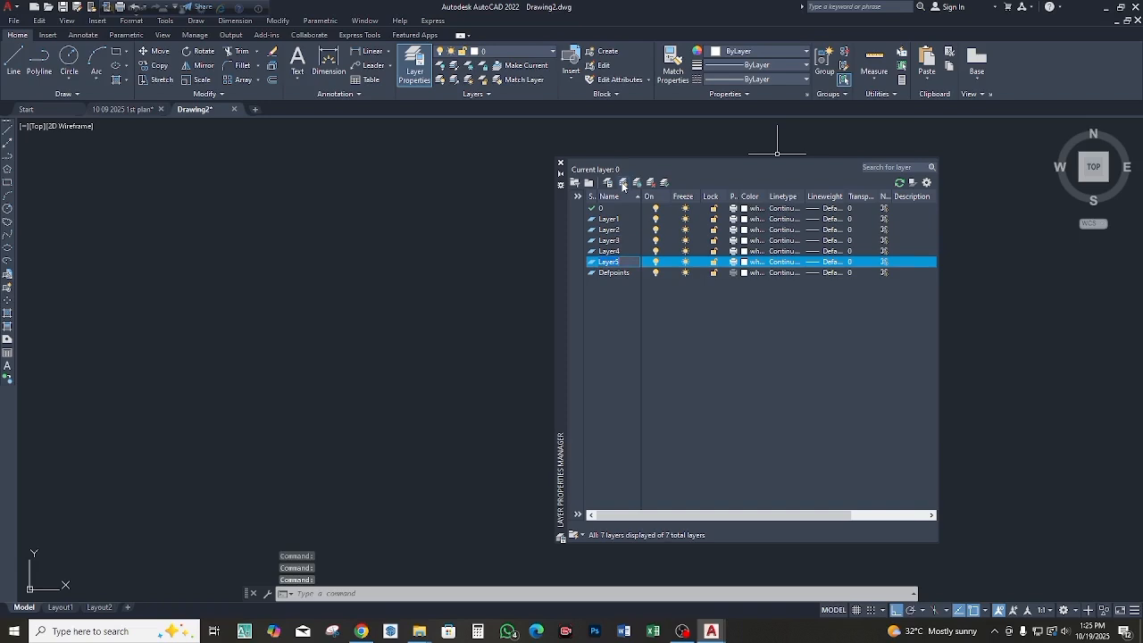
left_click(623, 183)
left_click(624, 183)
left_click(623, 183)
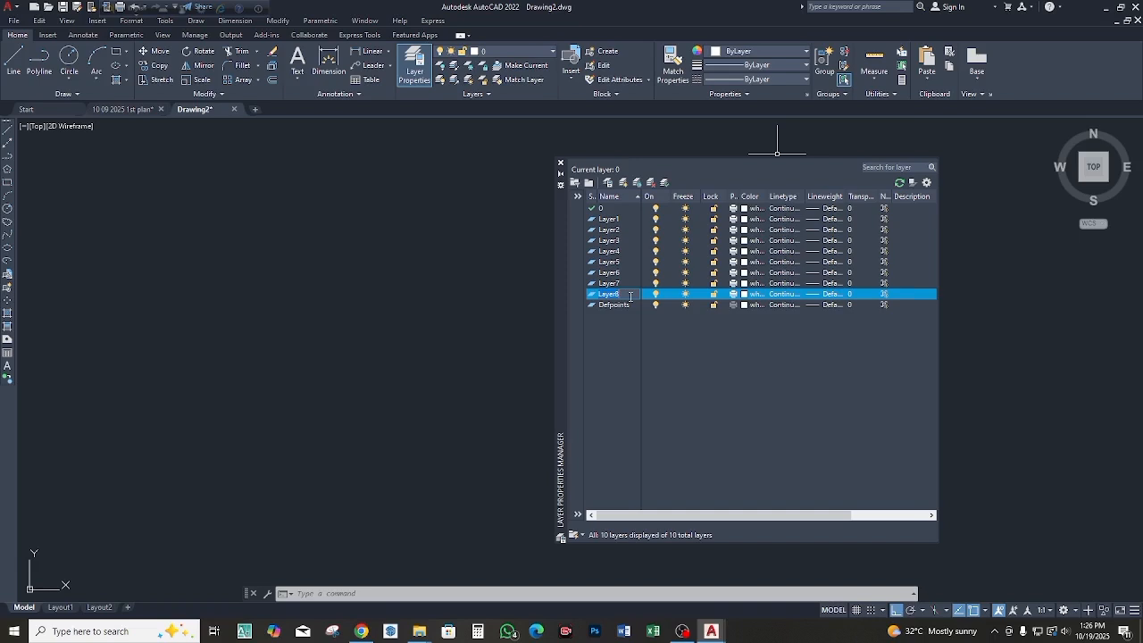
Step: Rename Layer8 as Wall and set its layer colour to yellow
type("W")
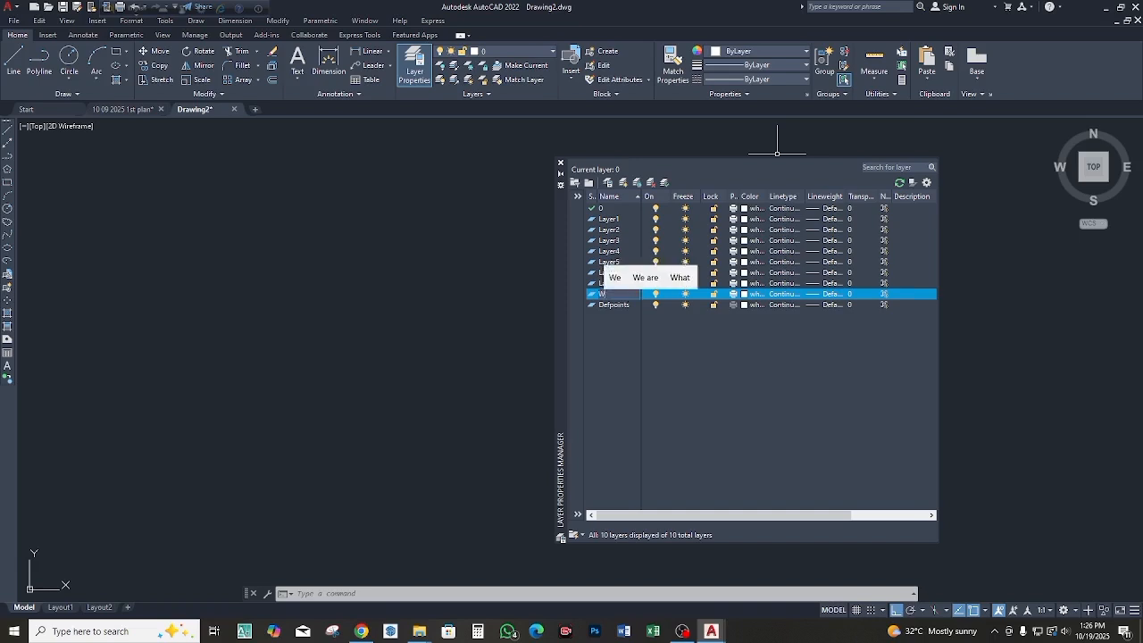
type("all")
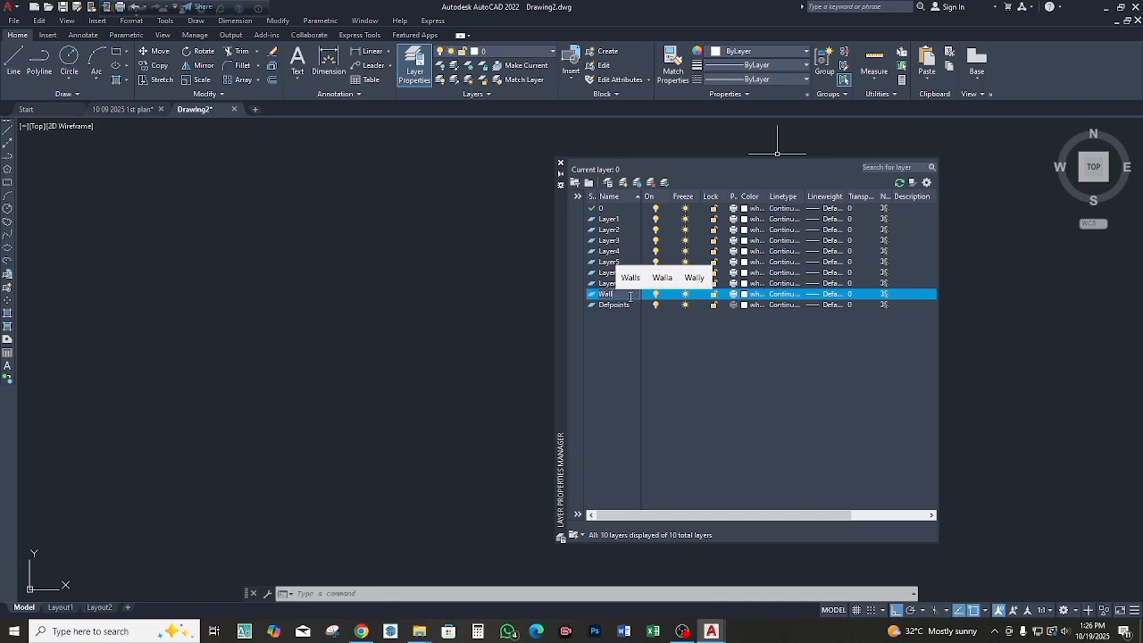
key("Return")
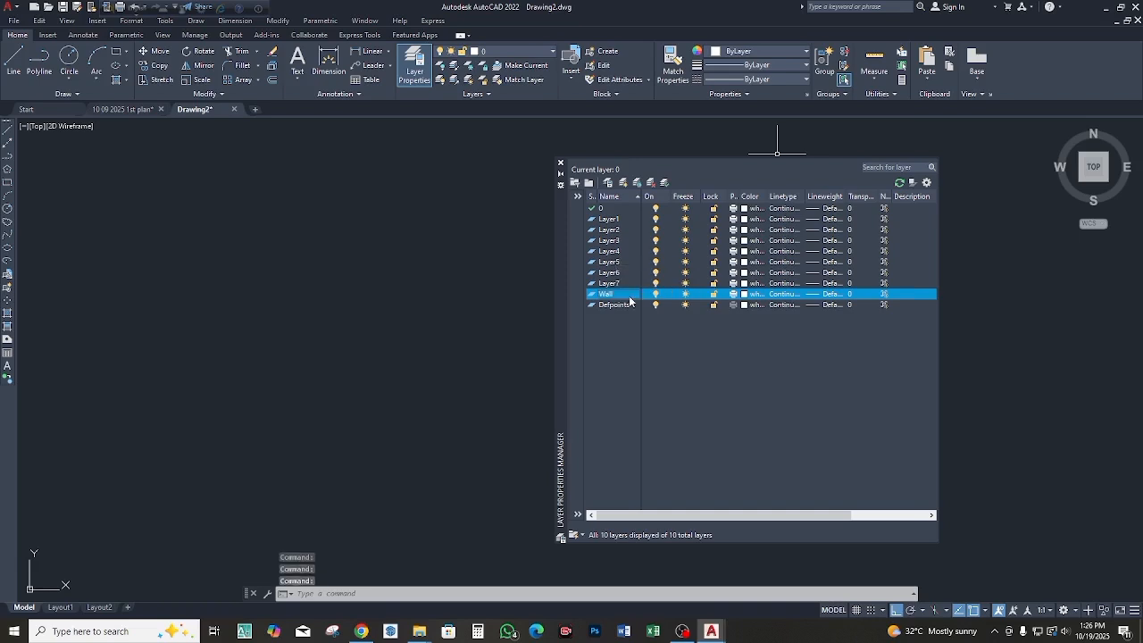
left_click(744, 296)
left_click(690, 388)
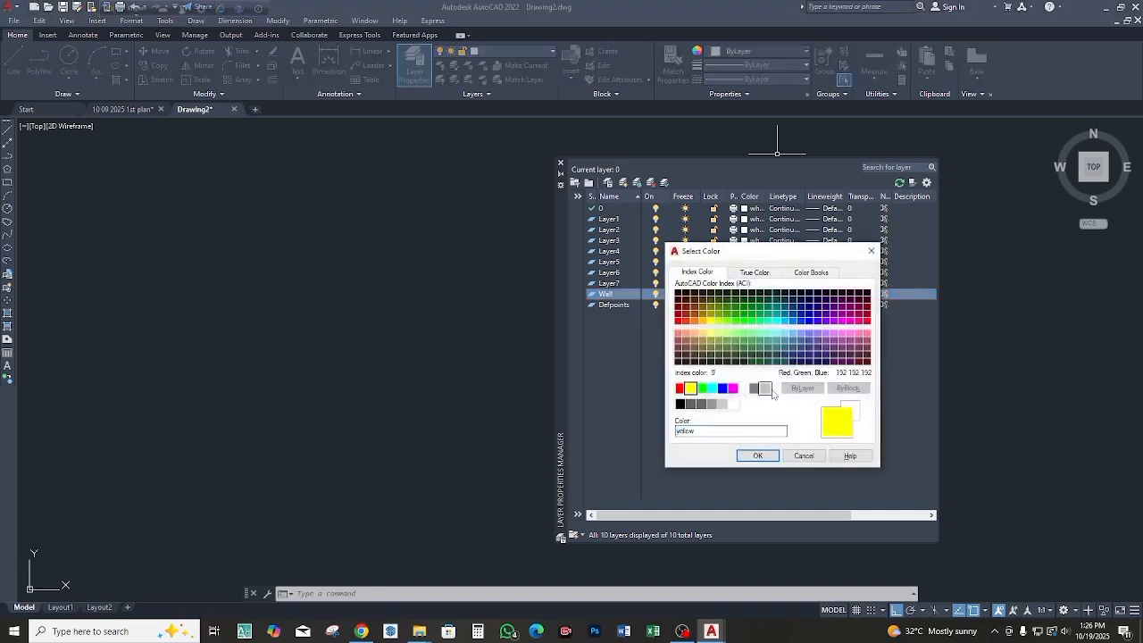
left_click(755, 457)
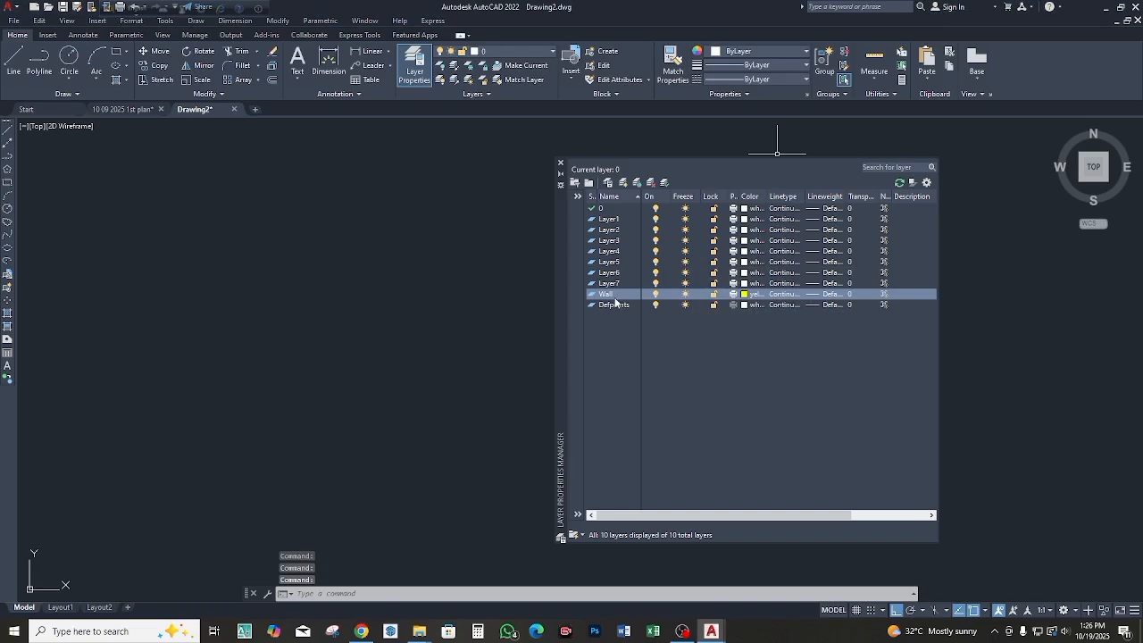
Step: Make Layer7 the current layer, rename it Window and set its colour to cyan
double_click(610, 284)
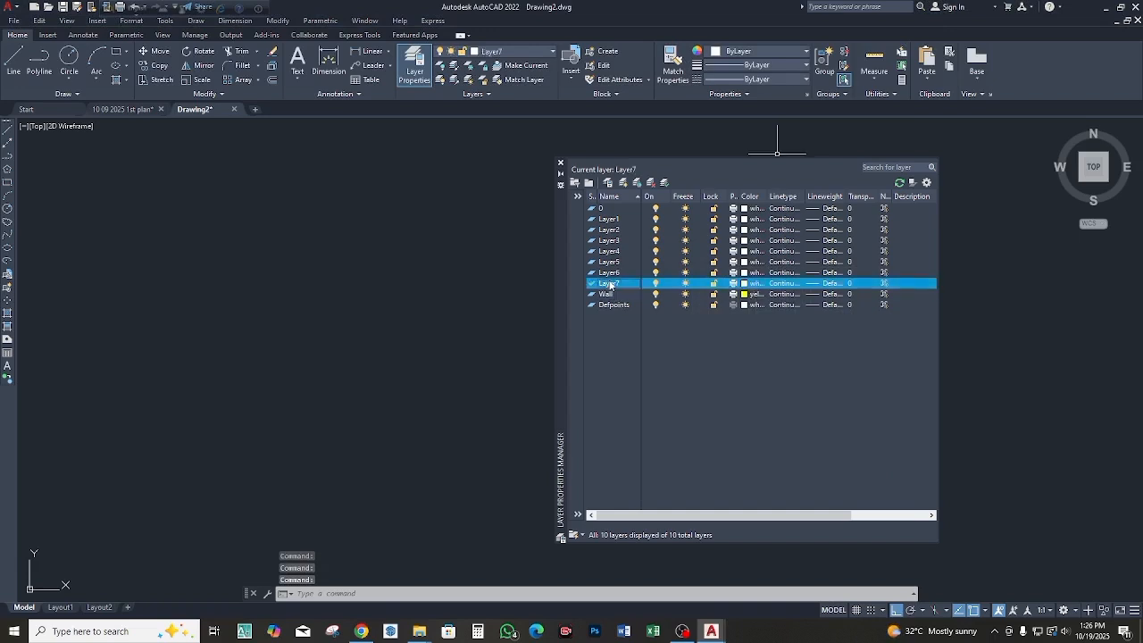
left_click(610, 284)
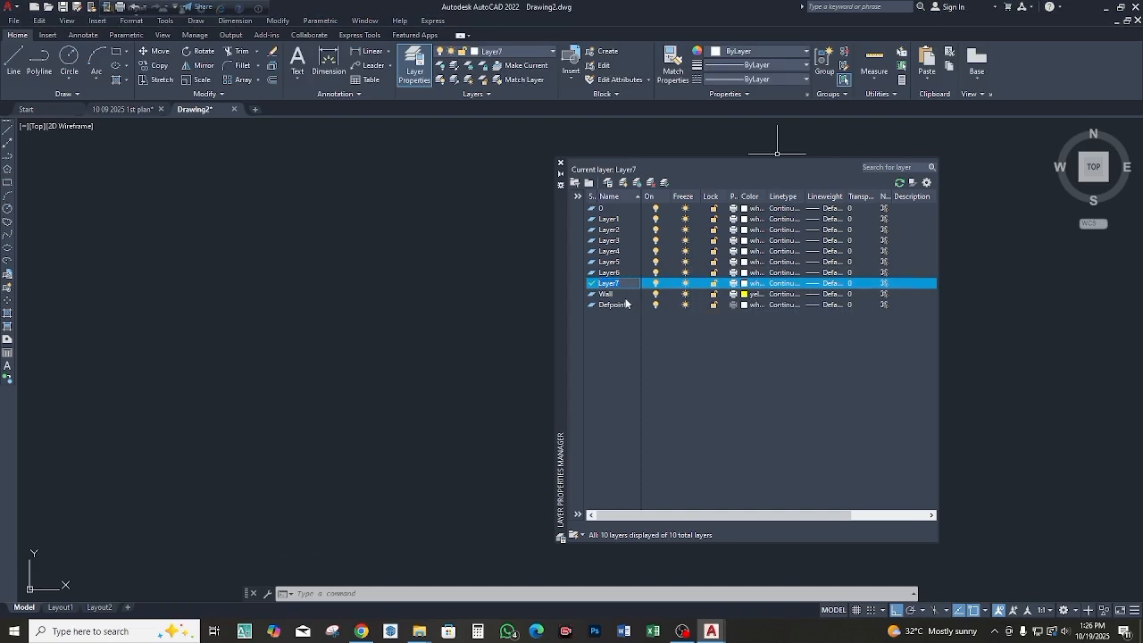
type("Win")
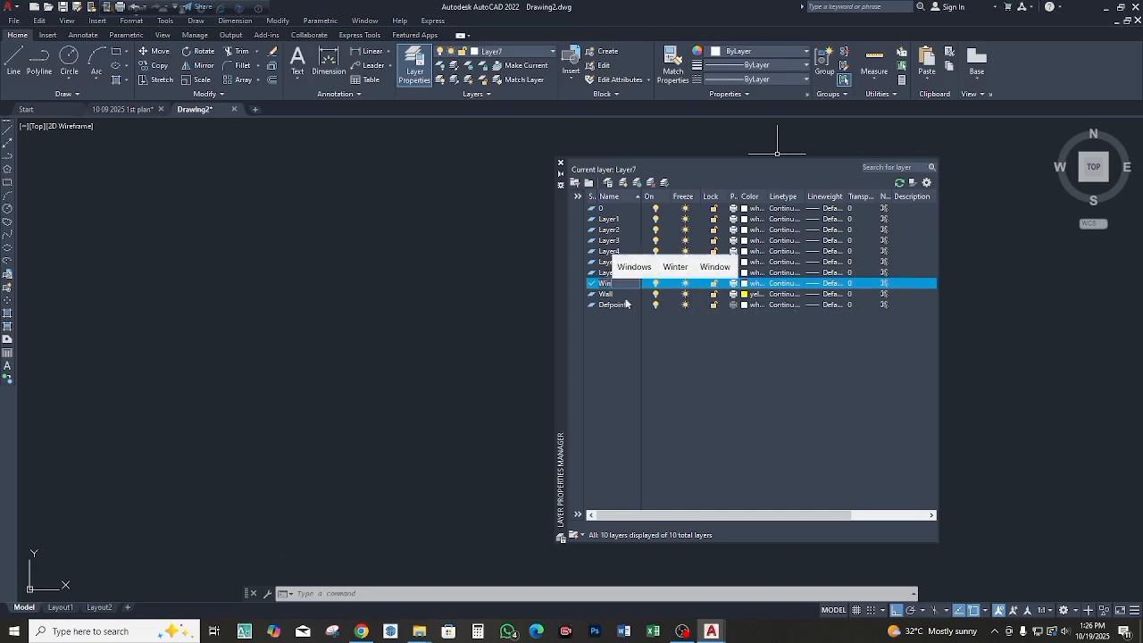
type("dow")
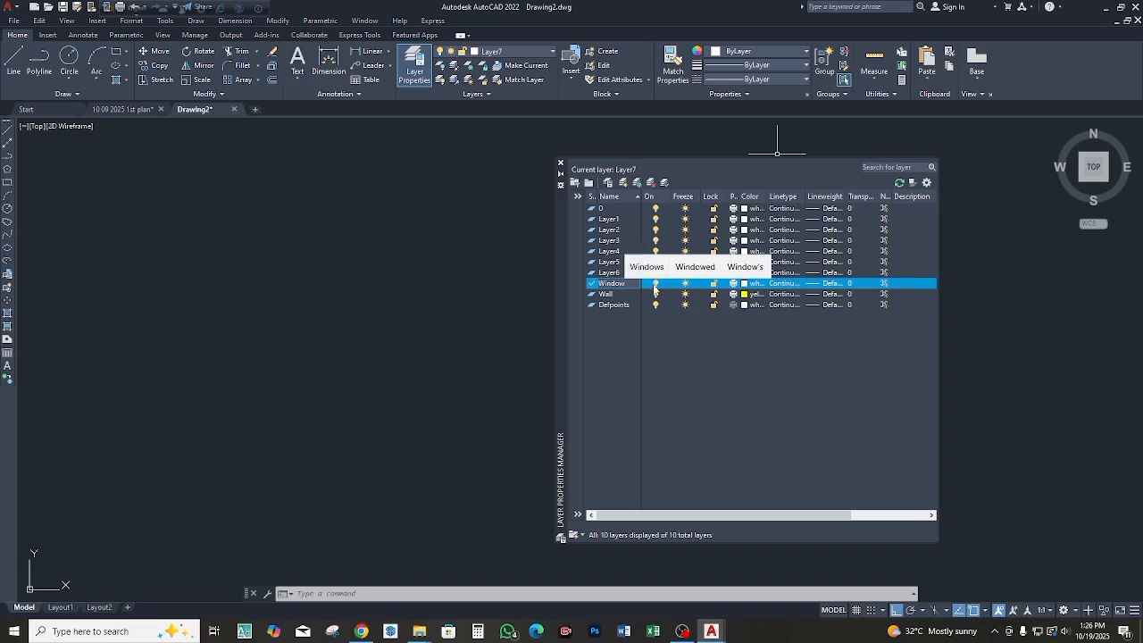
left_click(749, 284)
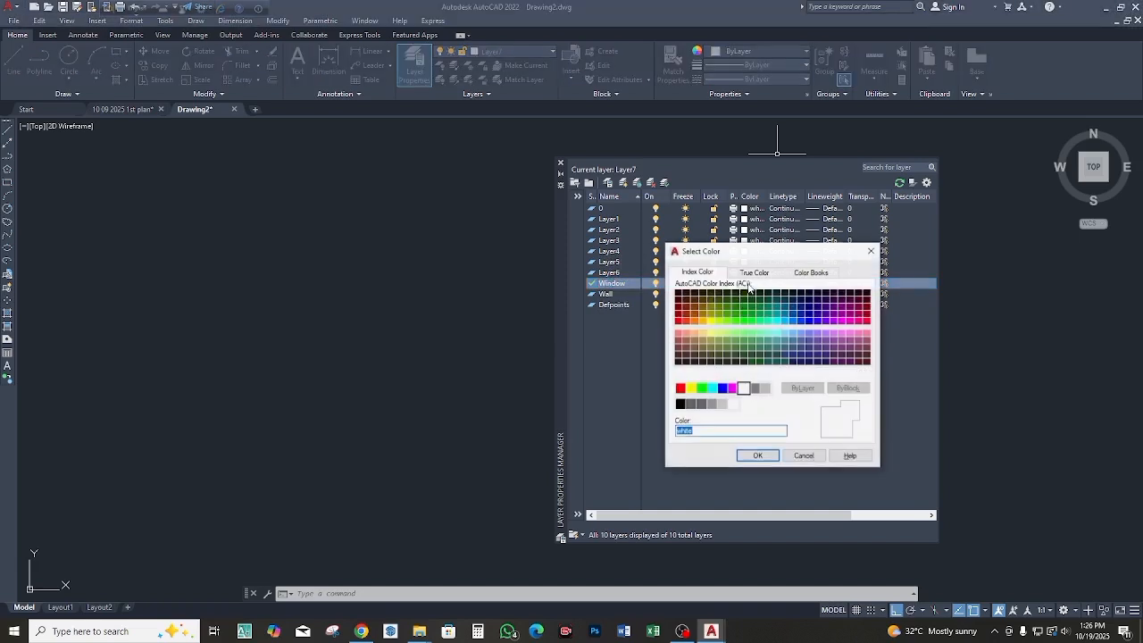
left_click(712, 388)
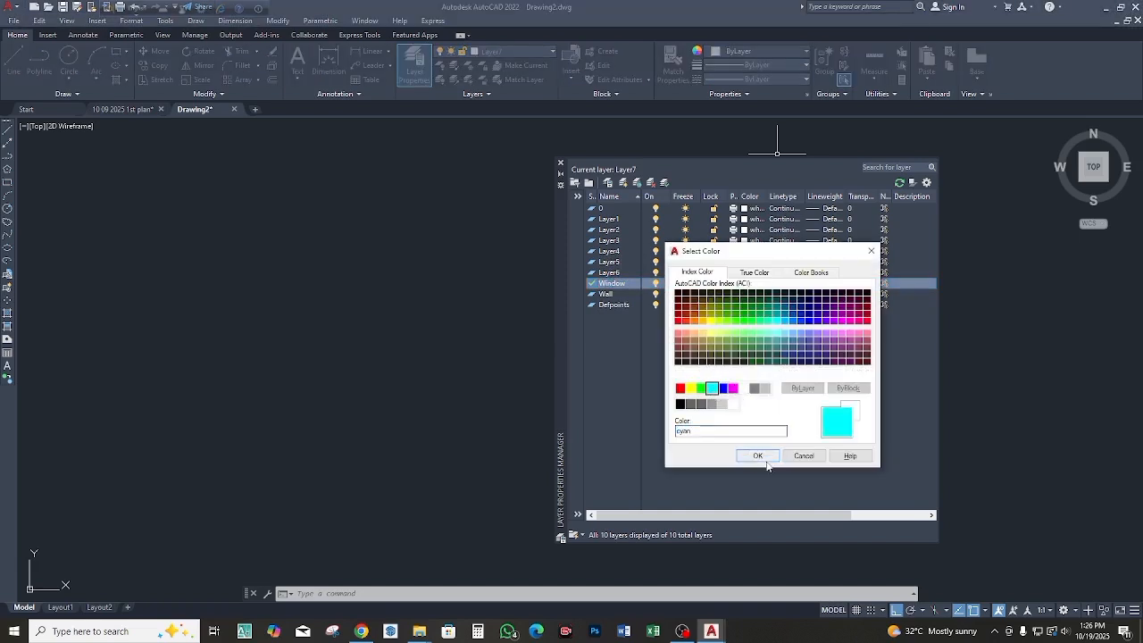
left_click(759, 456)
double_click(613, 273)
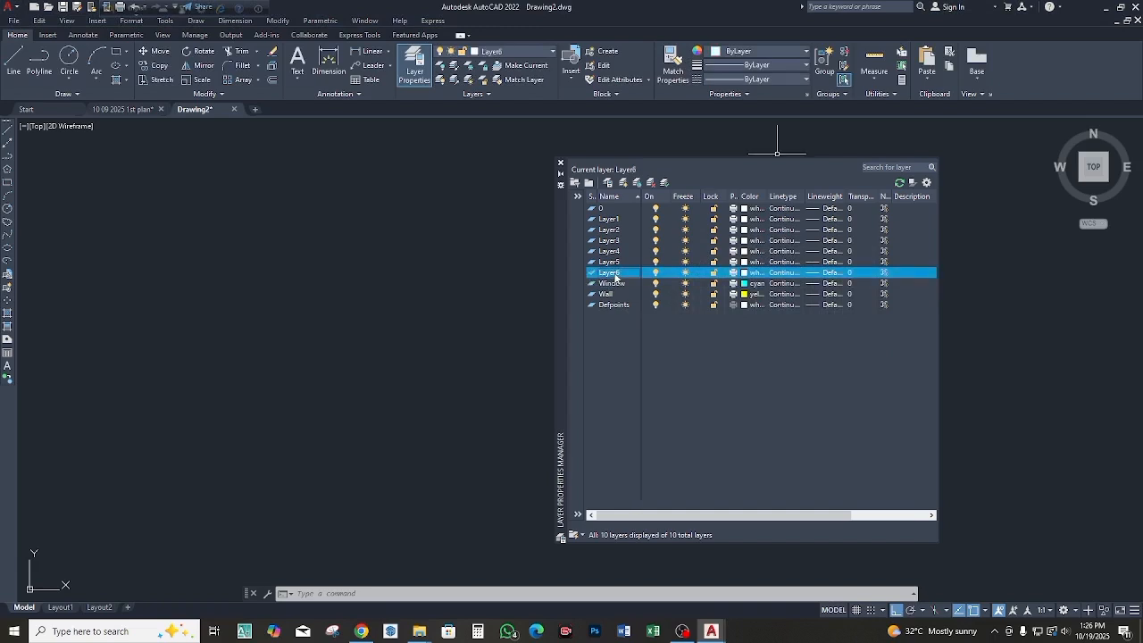
double_click(604, 211)
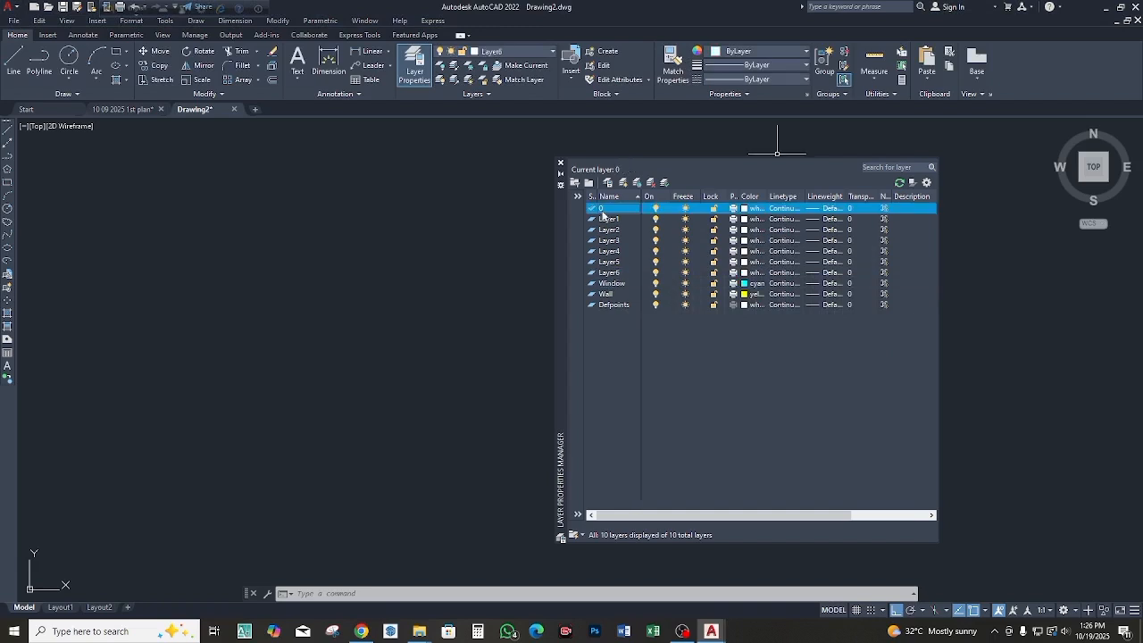
double_click(612, 274)
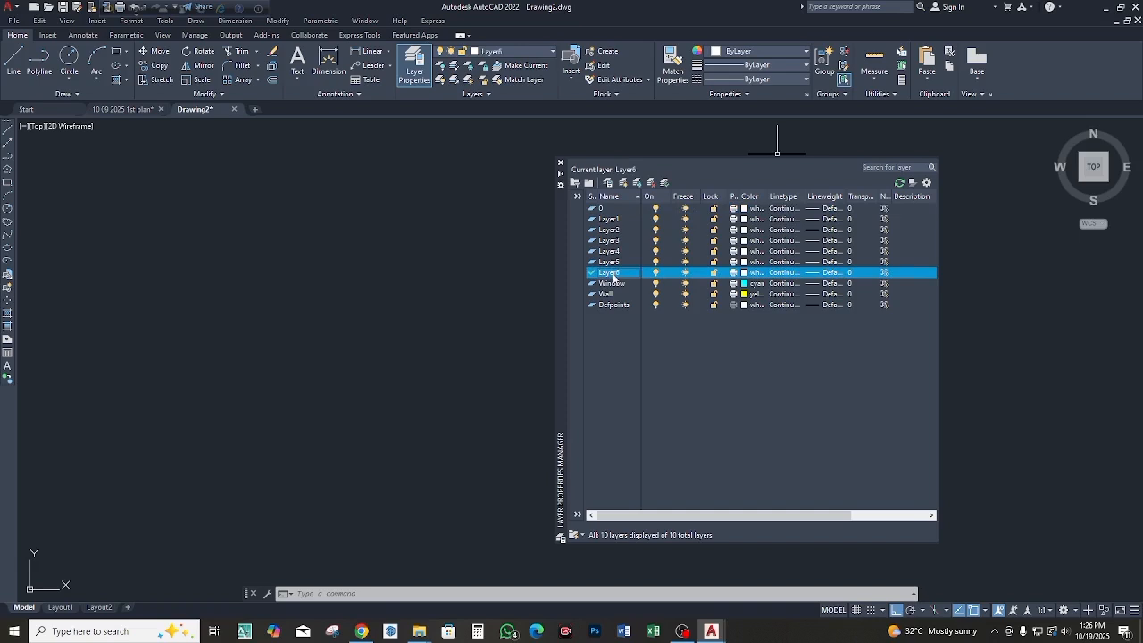
right_click(612, 276)
Step: Rename Layer5 as Door and set its layer colour to magenta
left_click(609, 264)
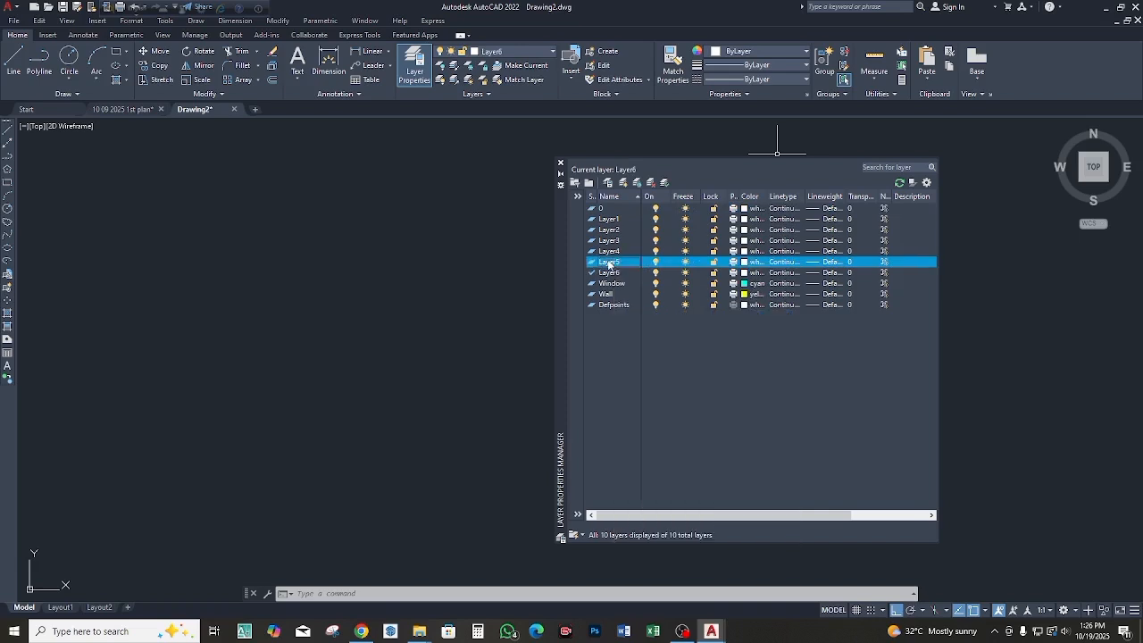
right_click(609, 263)
left_click(660, 325)
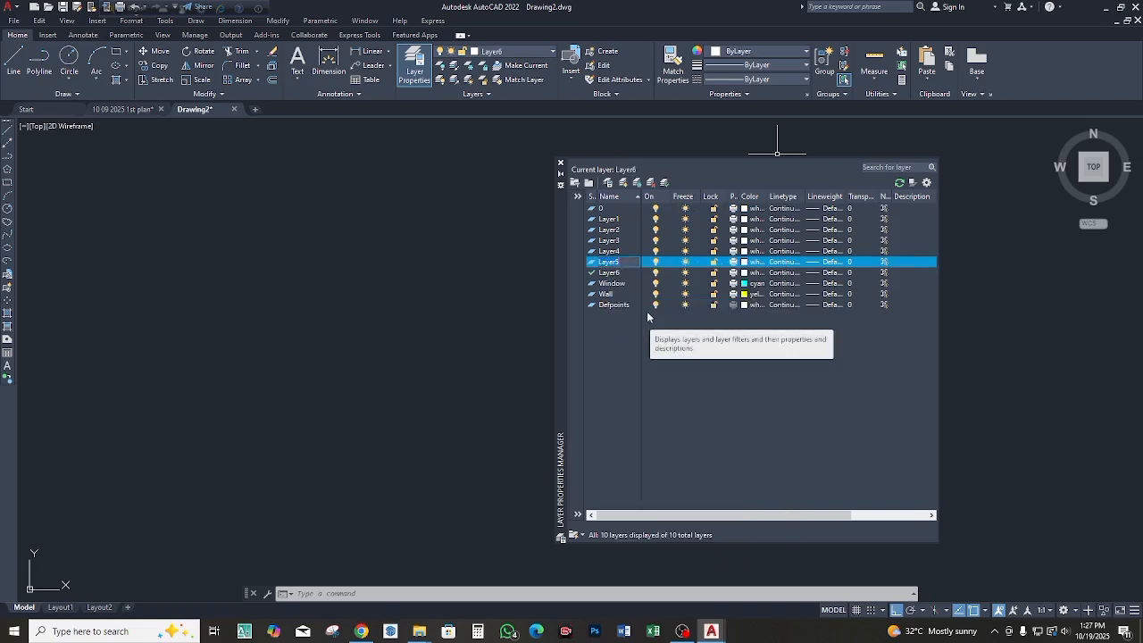
type("Door")
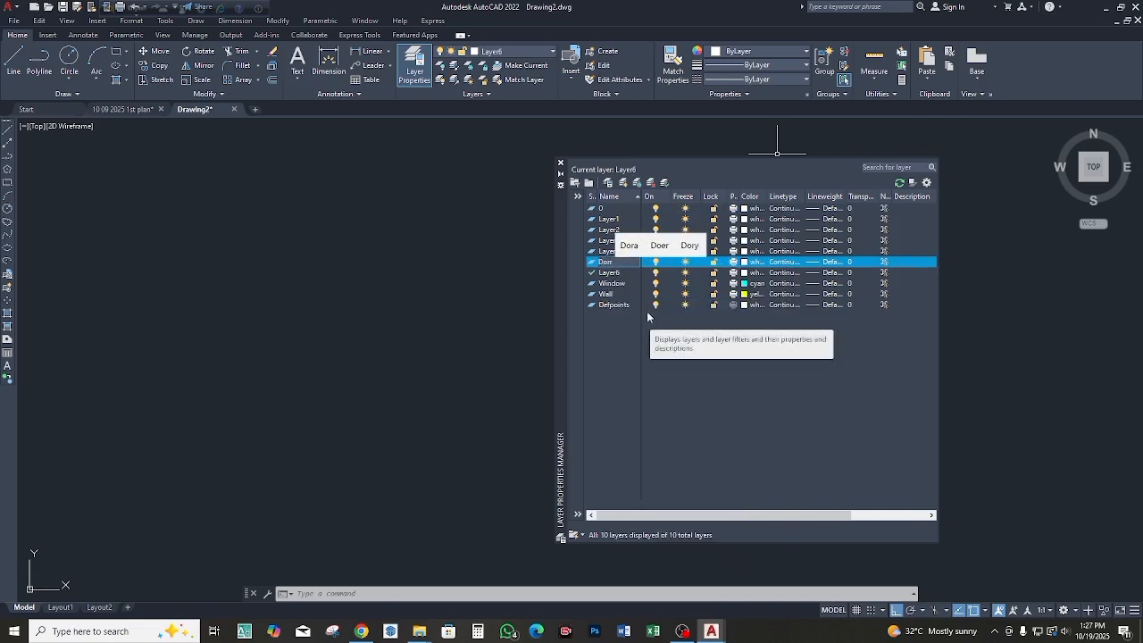
key("BackSpace")
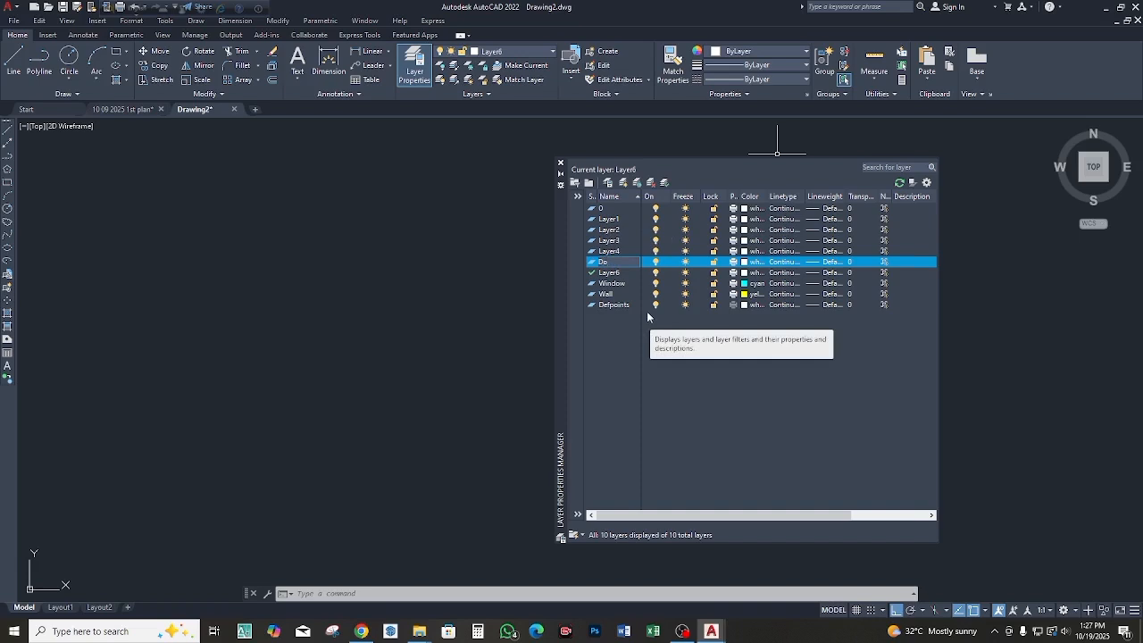
type("or")
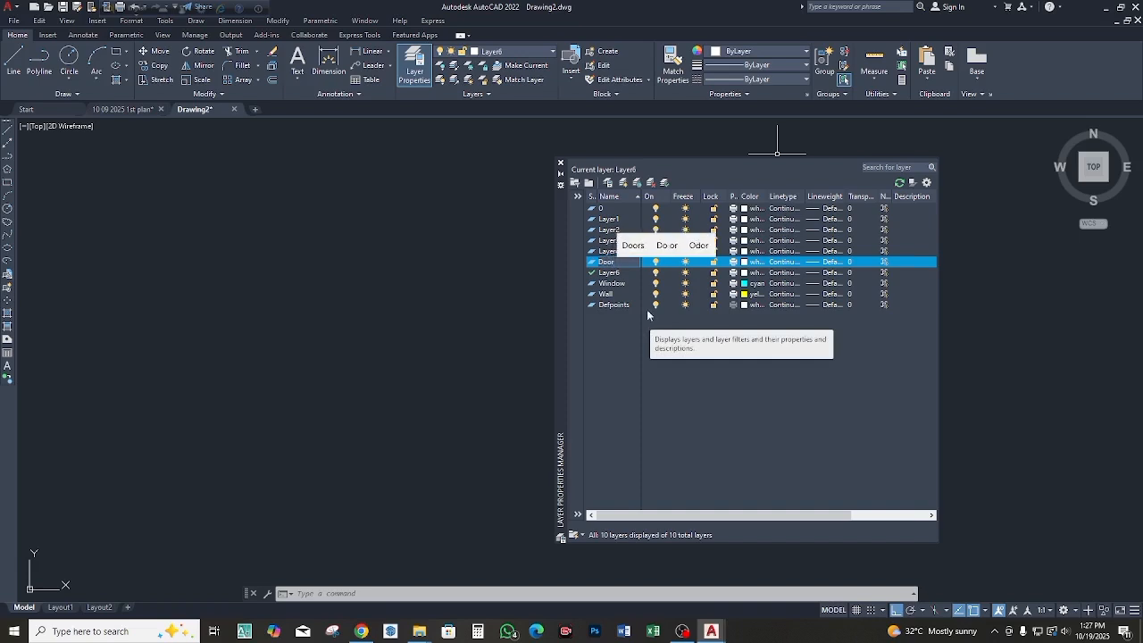
left_click(748, 261)
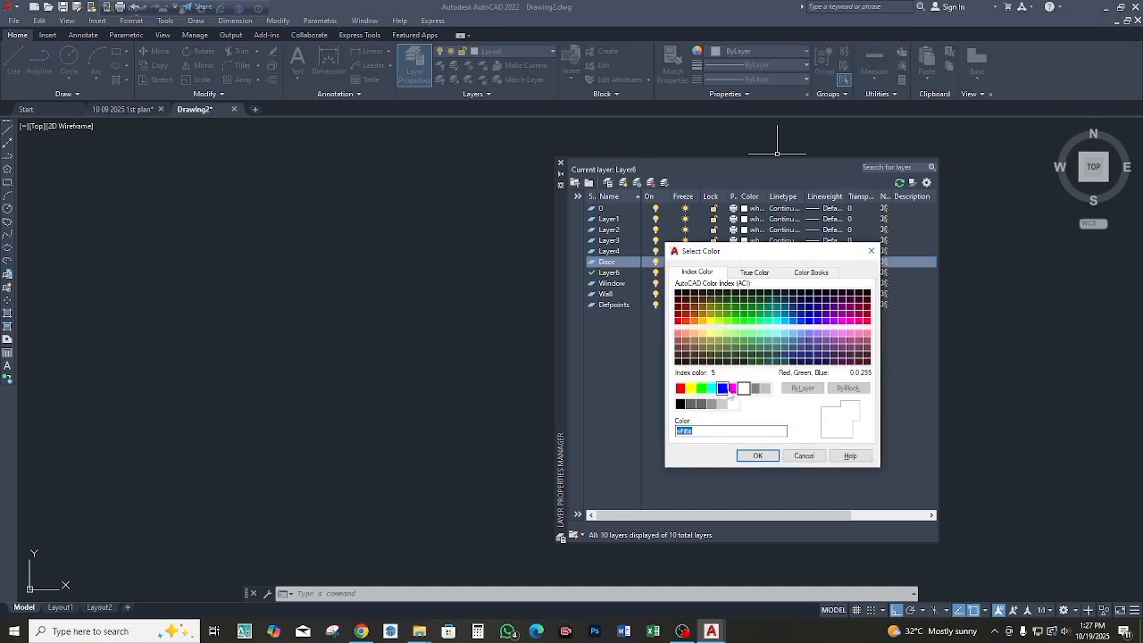
left_click(733, 389)
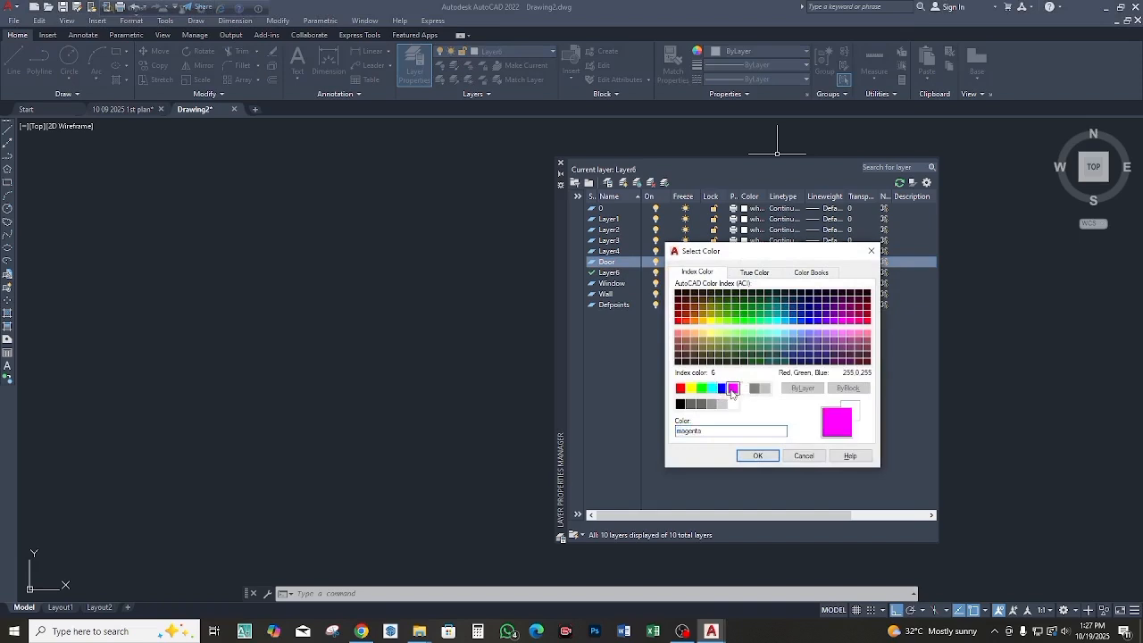
left_click(757, 457)
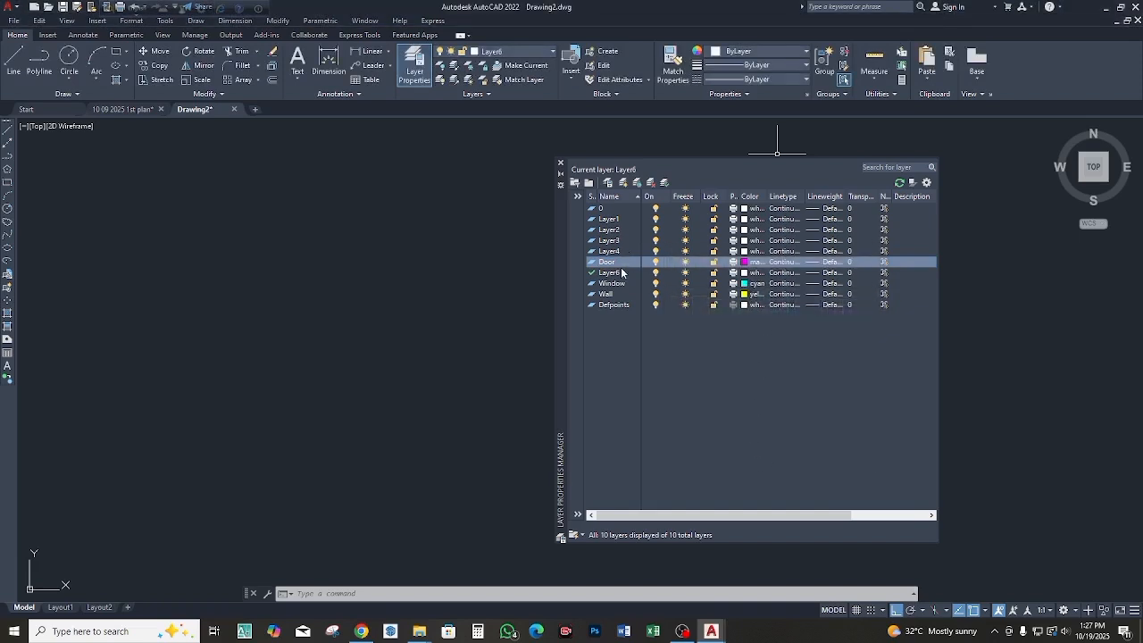
Step: Make layer 0 the current layer and rename Layer6 as Column
double_click(601, 210)
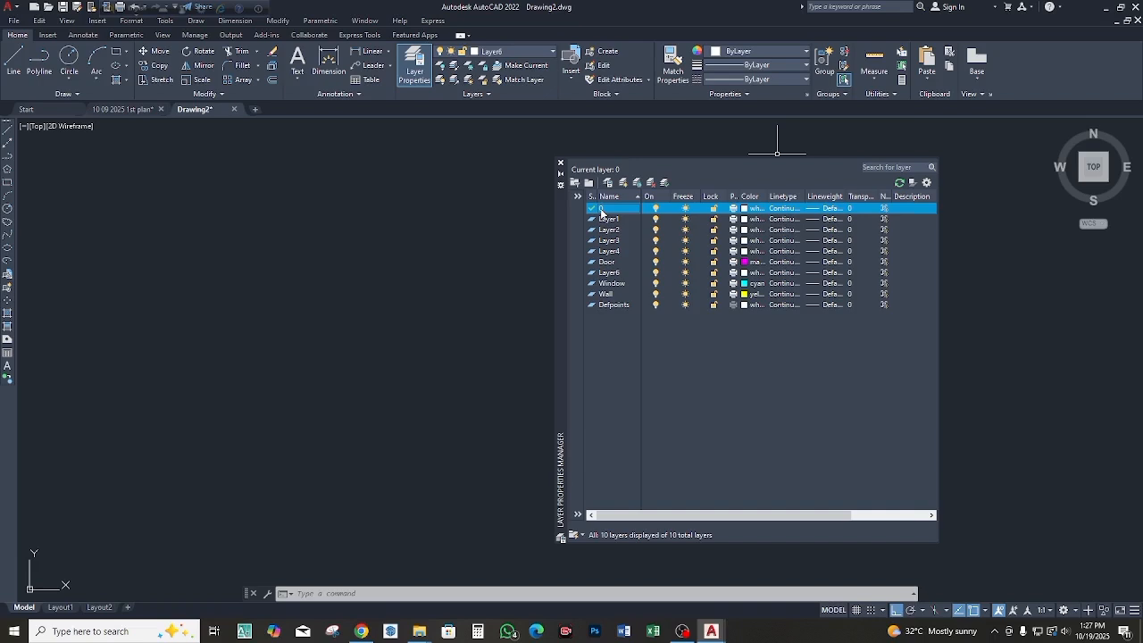
right_click(609, 269)
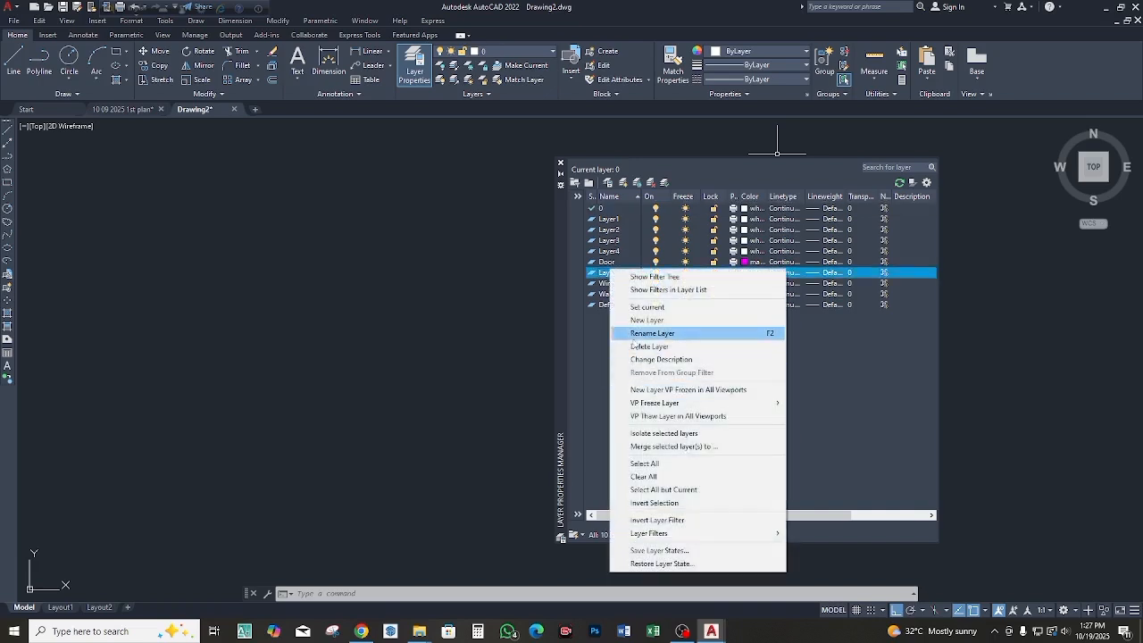
left_click(596, 334)
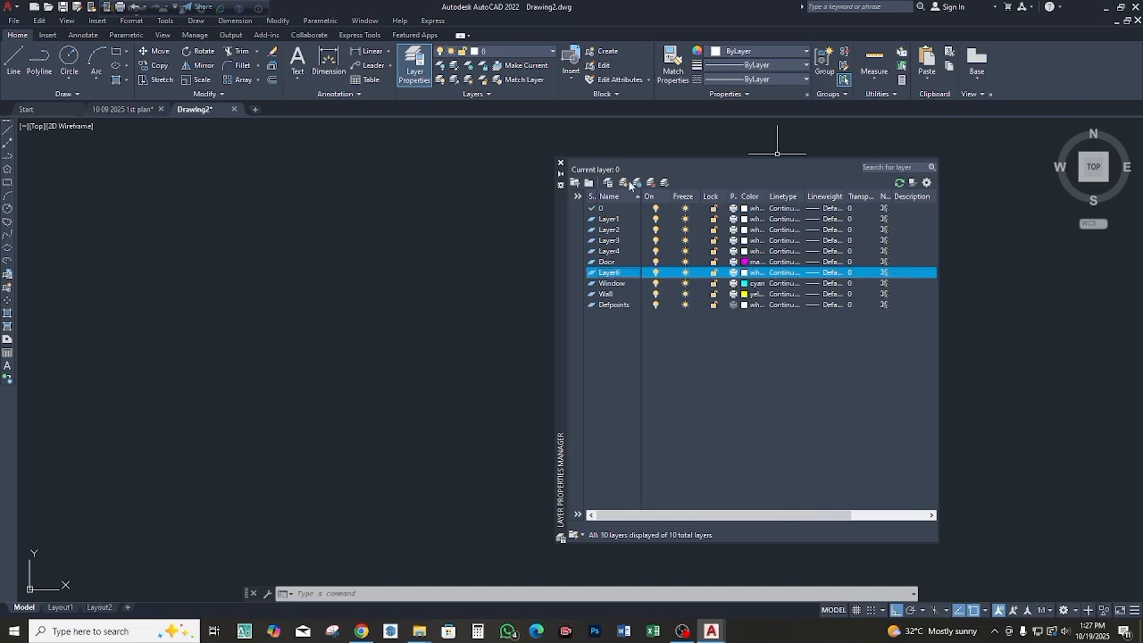
right_click(613, 317)
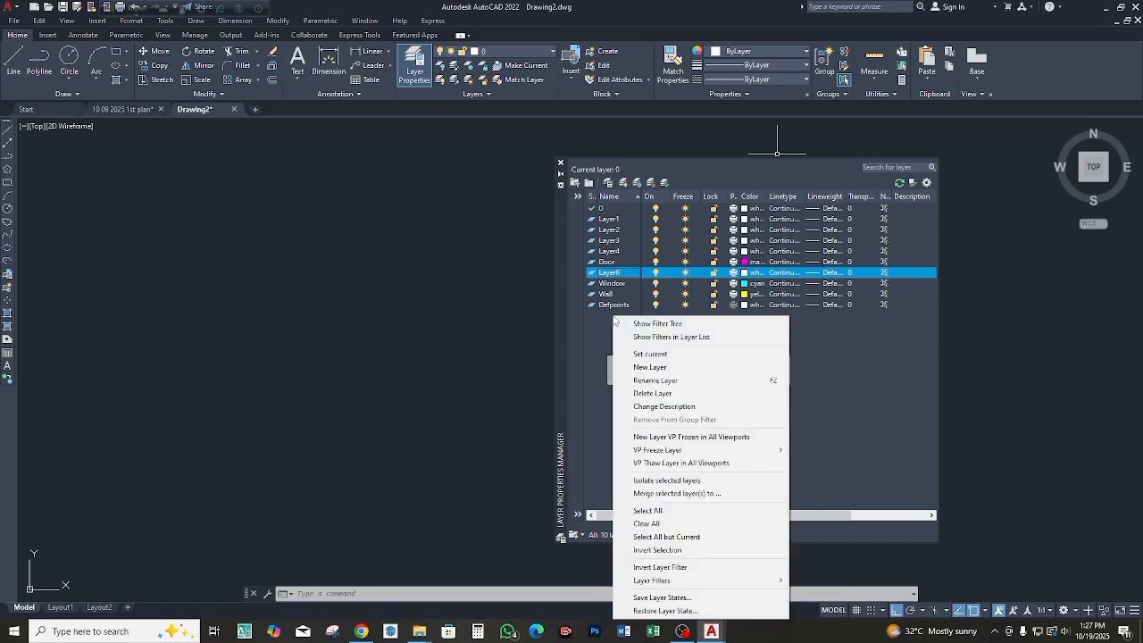
left_click(667, 382)
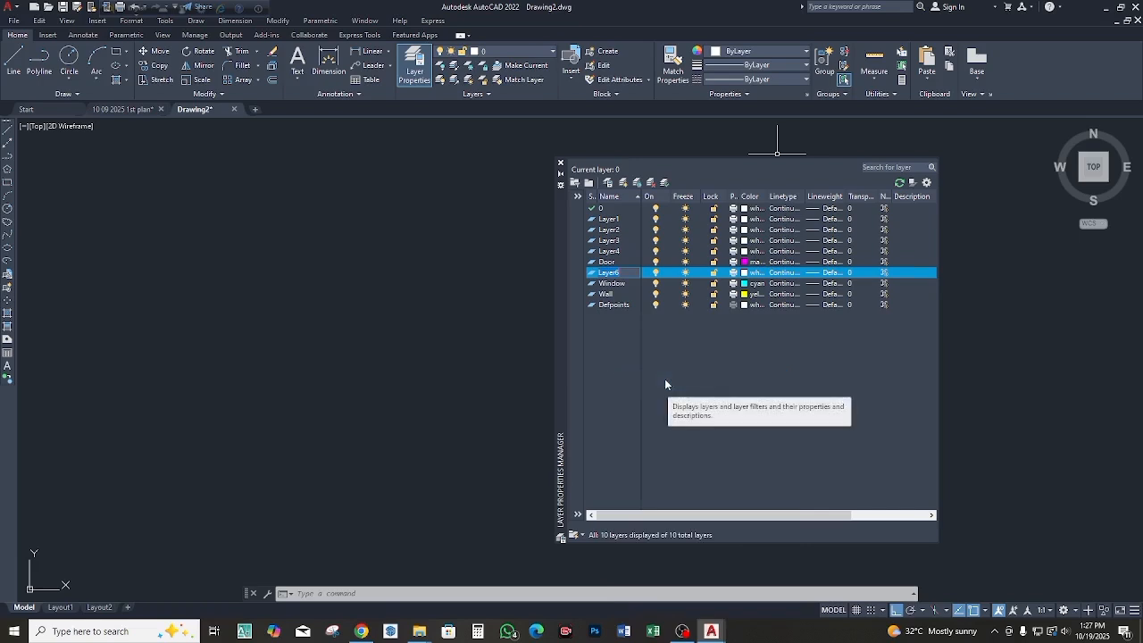
type("Colu")
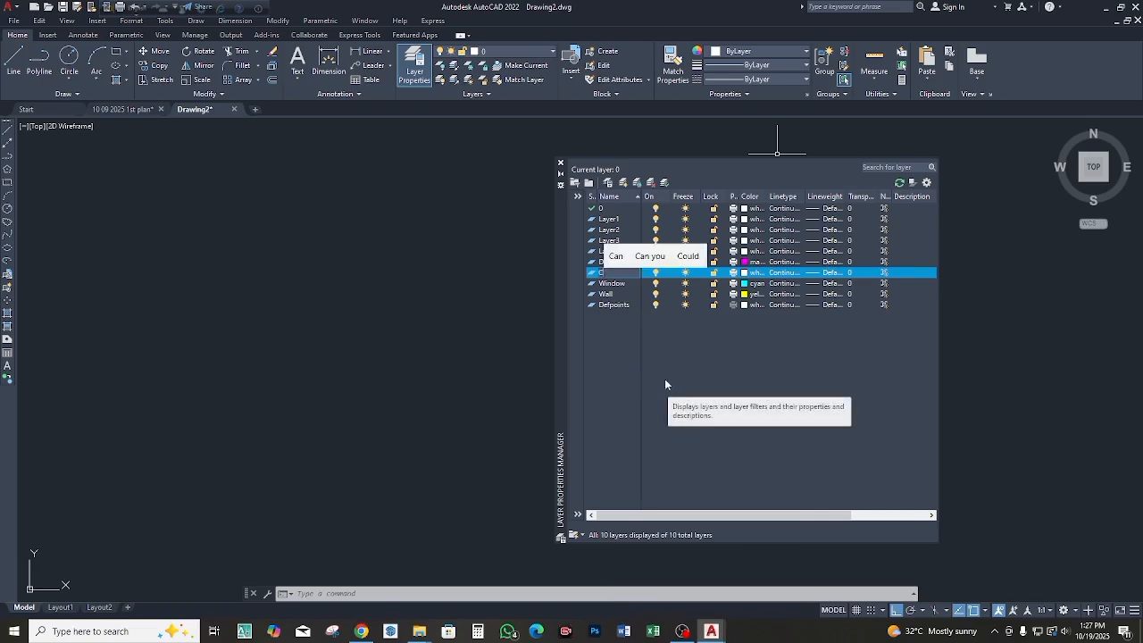
type("mn")
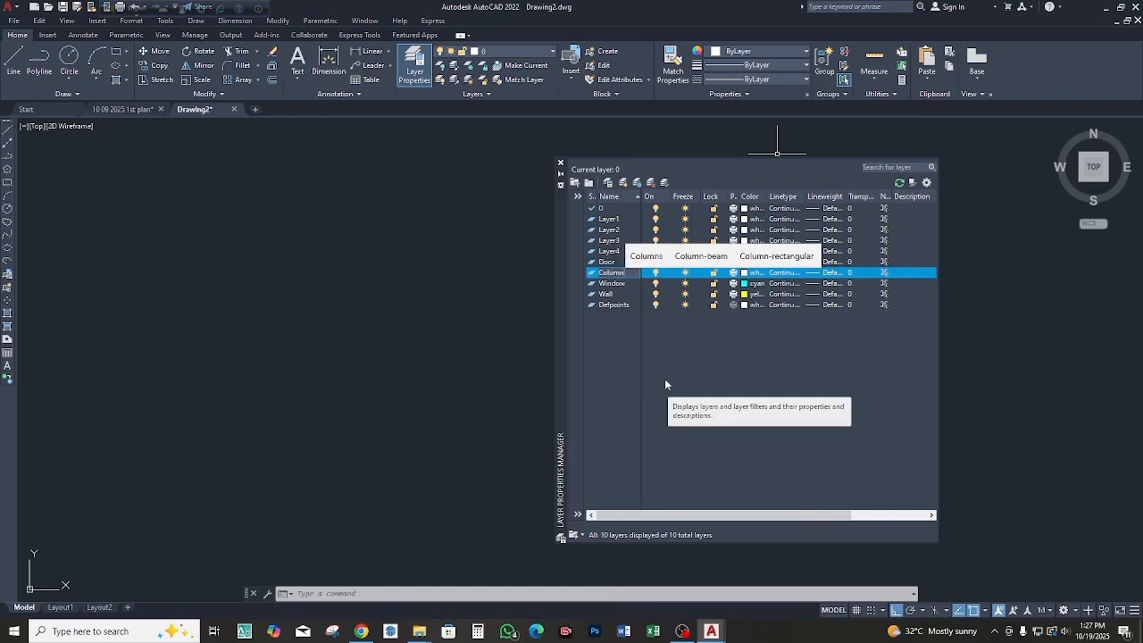
key("Return")
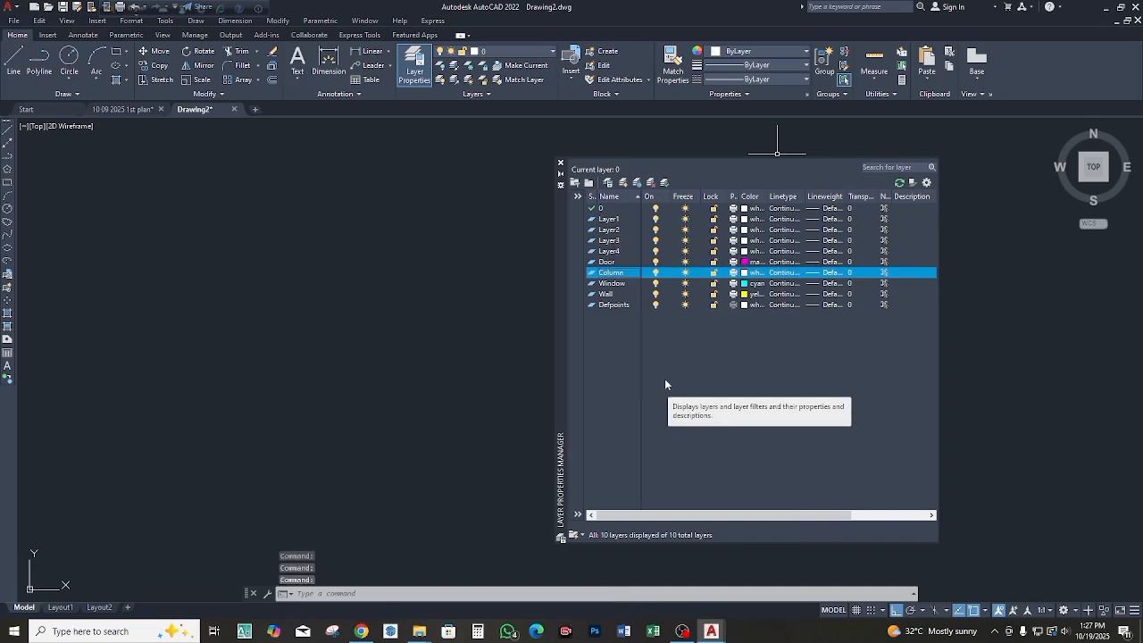
Step: Set the Column layer's colour to green (index colour 3)
left_click(746, 274)
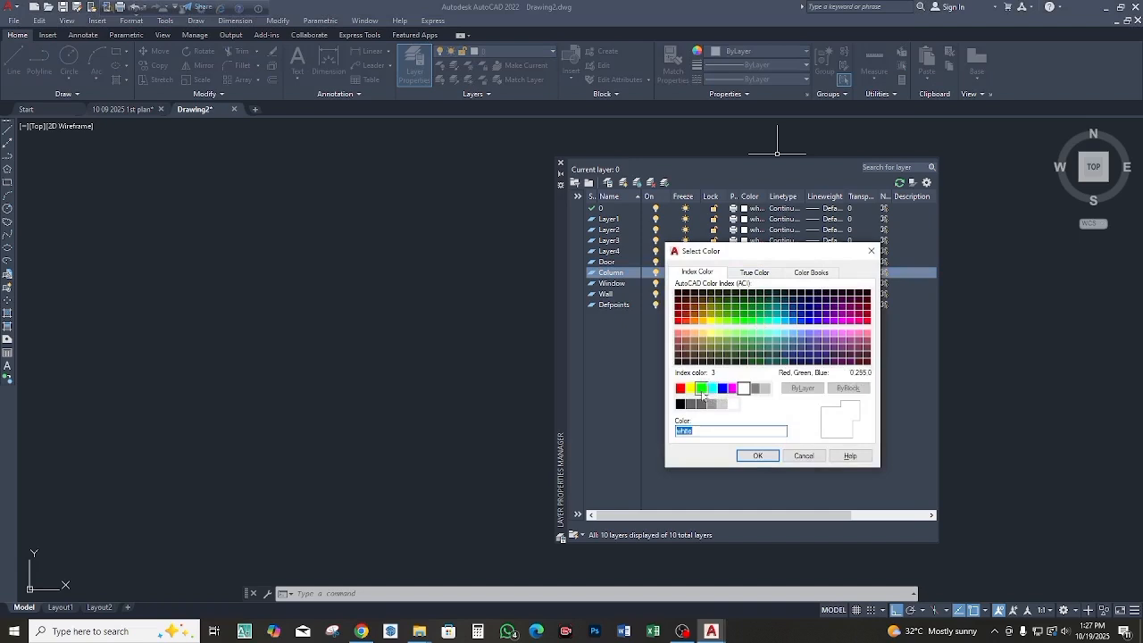
left_click(702, 388)
left_click(758, 456)
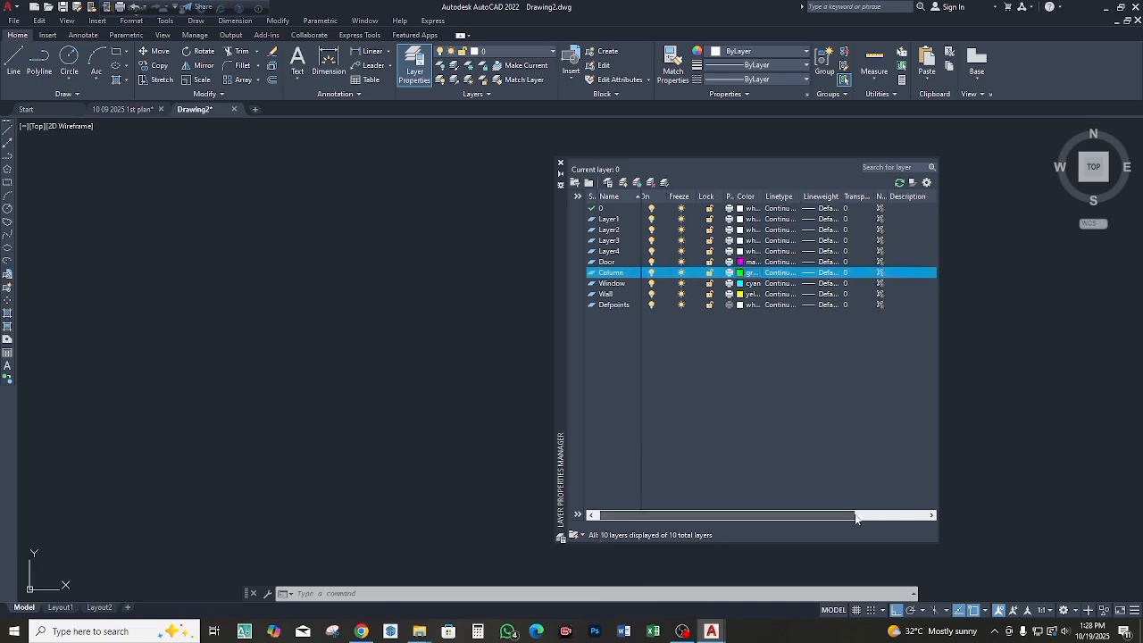
Step: Set the Column layer's lineweight to 0.008"
mouse_move(847, 515)
left_mouse_down()
mouse_move(937, 513)
mouse_move(851, 515)
left_mouse_up()
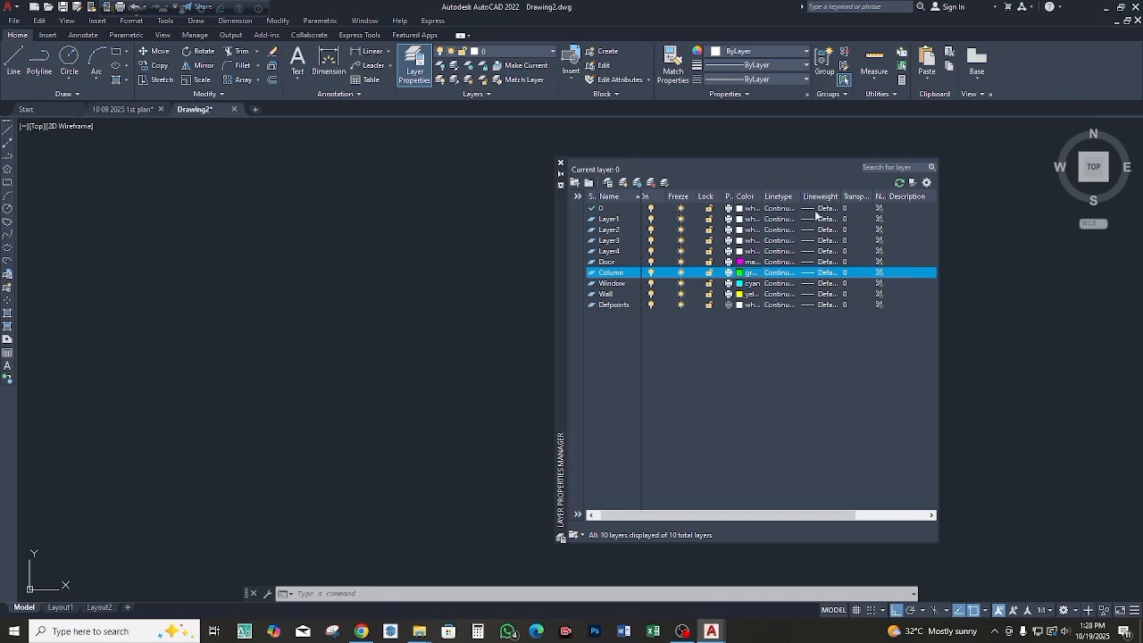
left_click(817, 273)
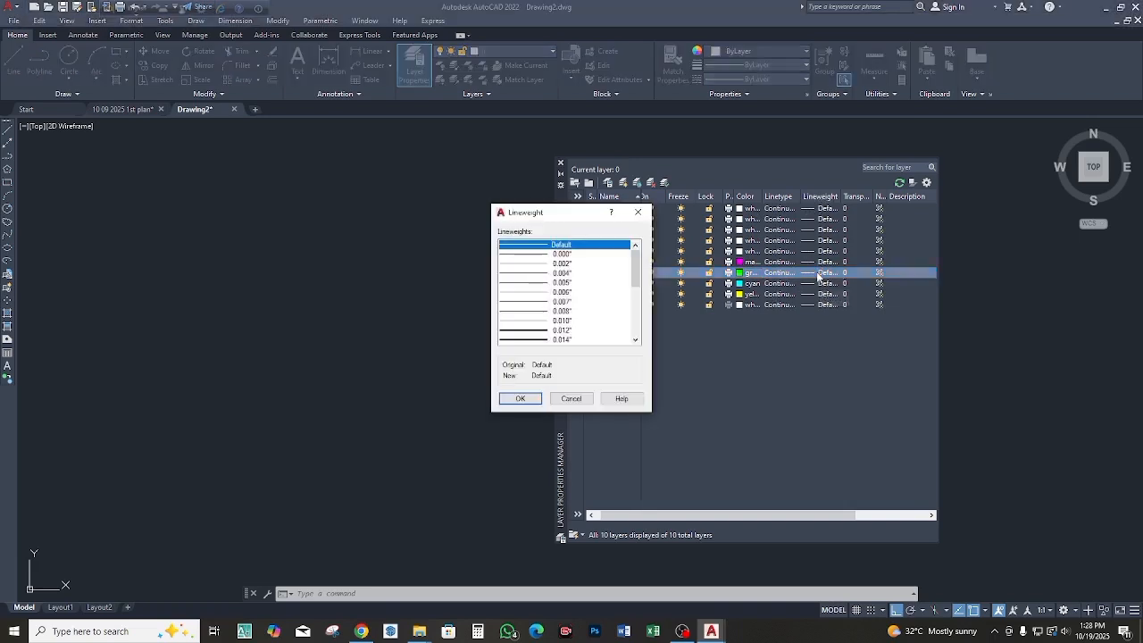
scroll(598, 280, "down", 3)
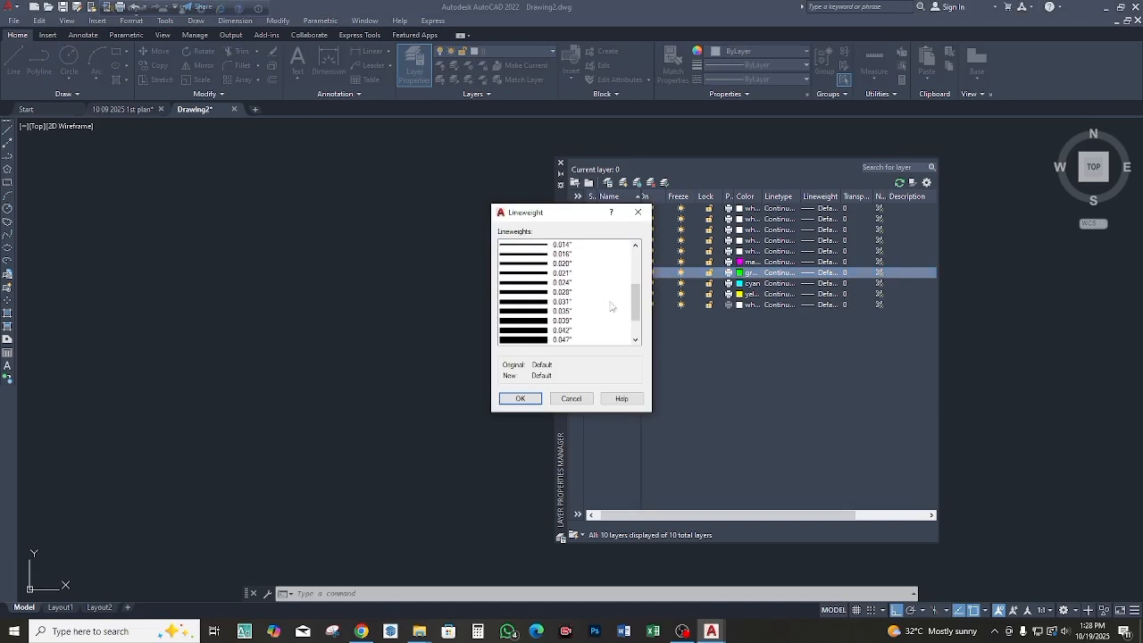
mouse_move(635, 315)
left_mouse_down()
mouse_move(650, 354)
mouse_move(653, 304)
left_mouse_up()
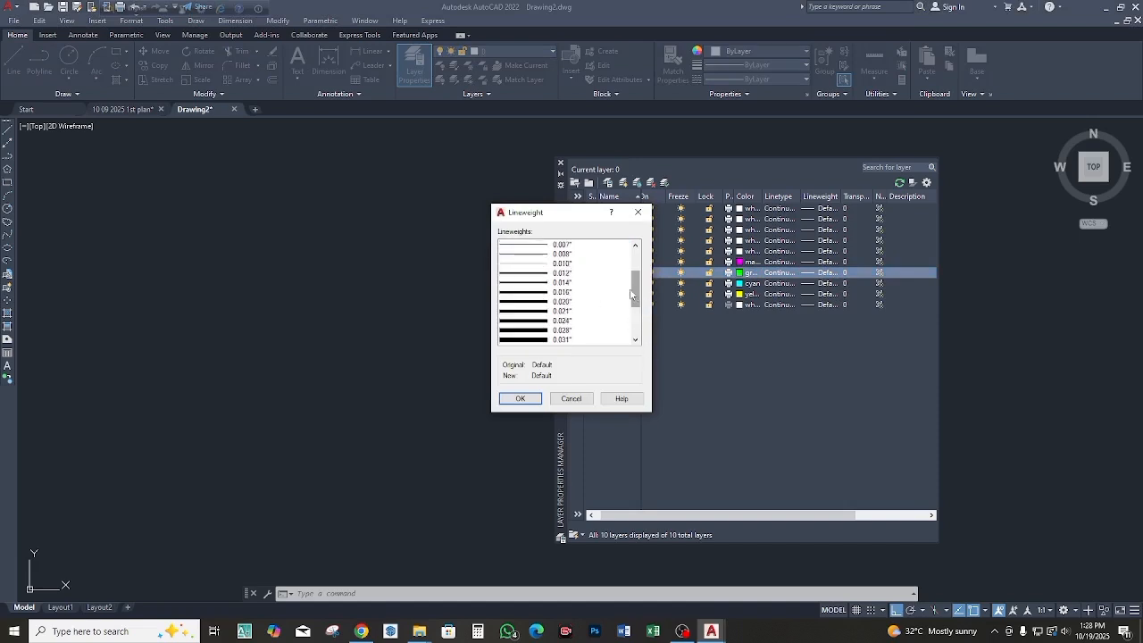
scroll(637, 289, "up", 1)
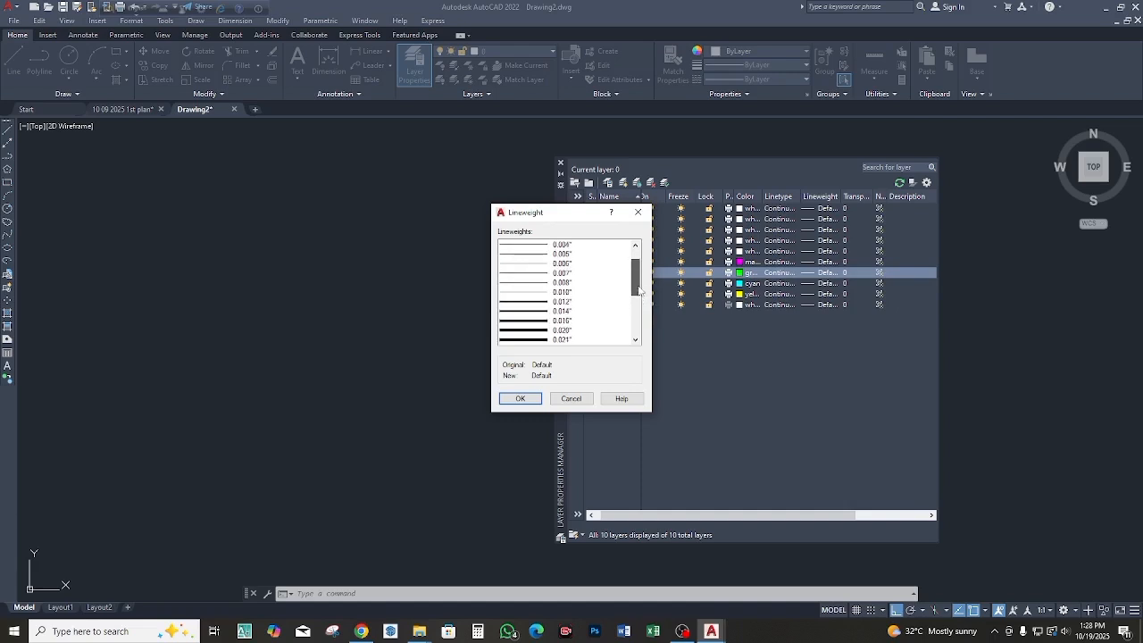
left_click(542, 283)
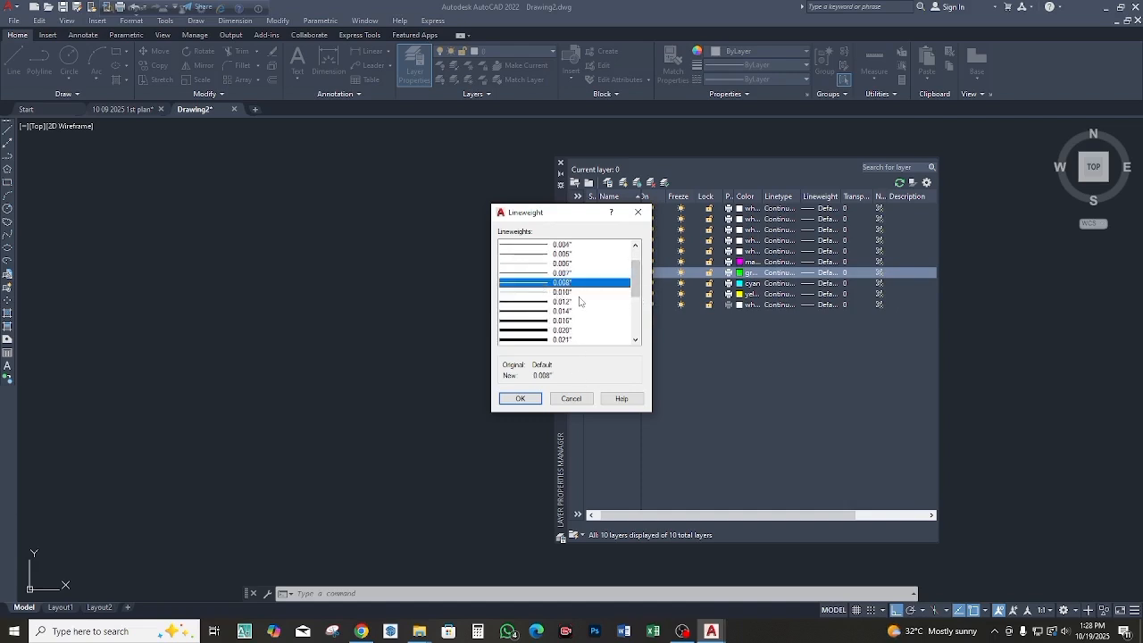
left_click(521, 399)
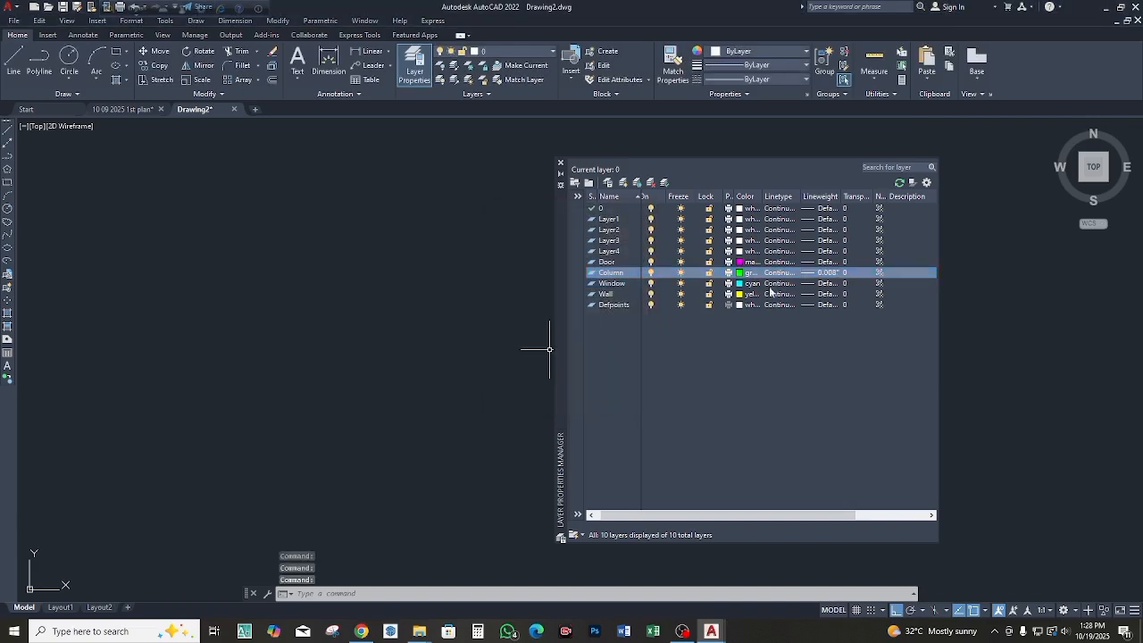
Step: Set the Door layer's lineweight to 0.005"
left_click(810, 263)
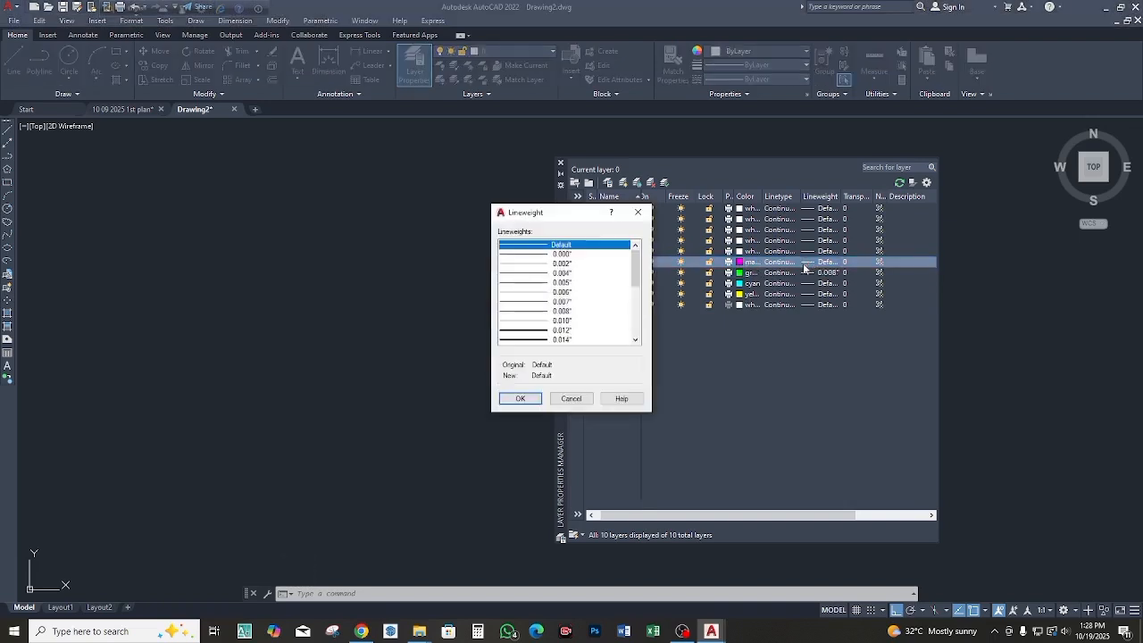
left_click(639, 213)
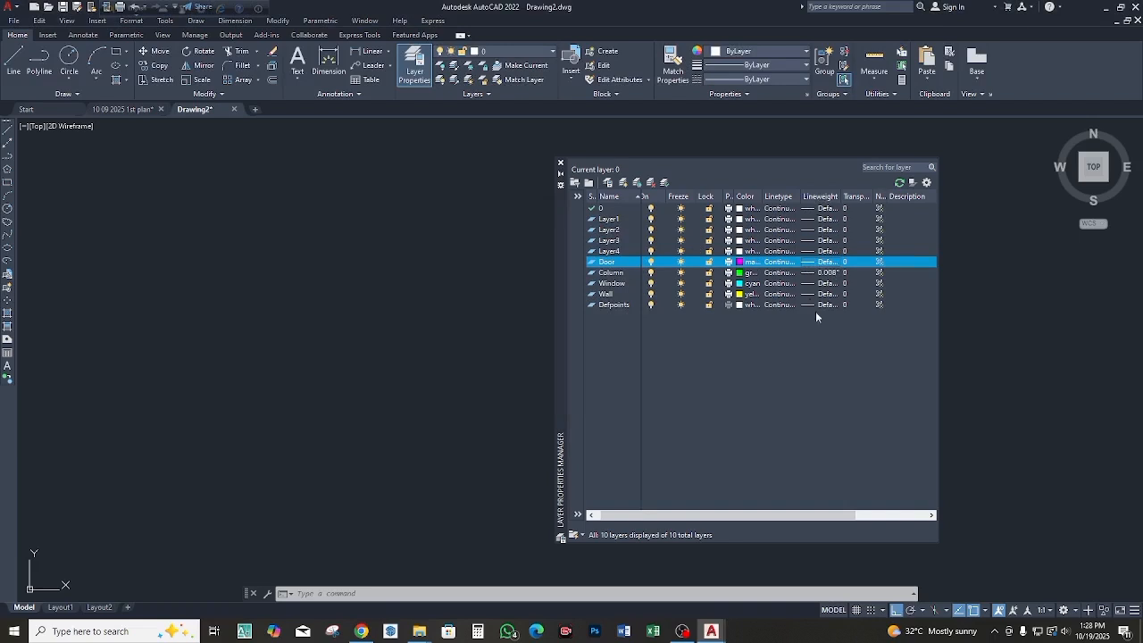
left_click(819, 263)
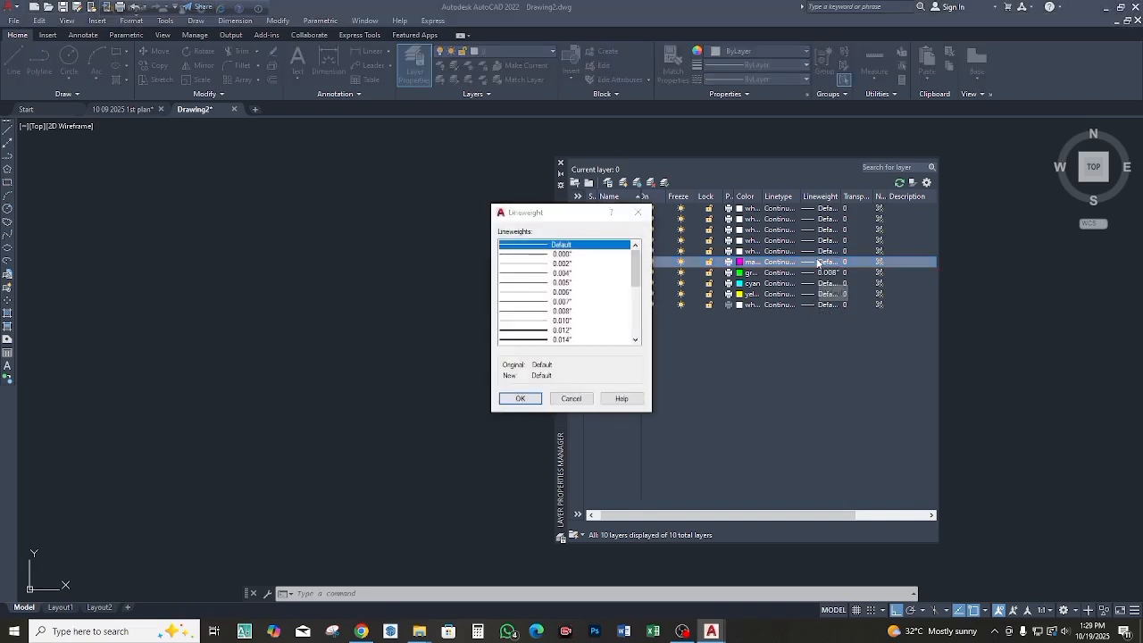
left_click(566, 283)
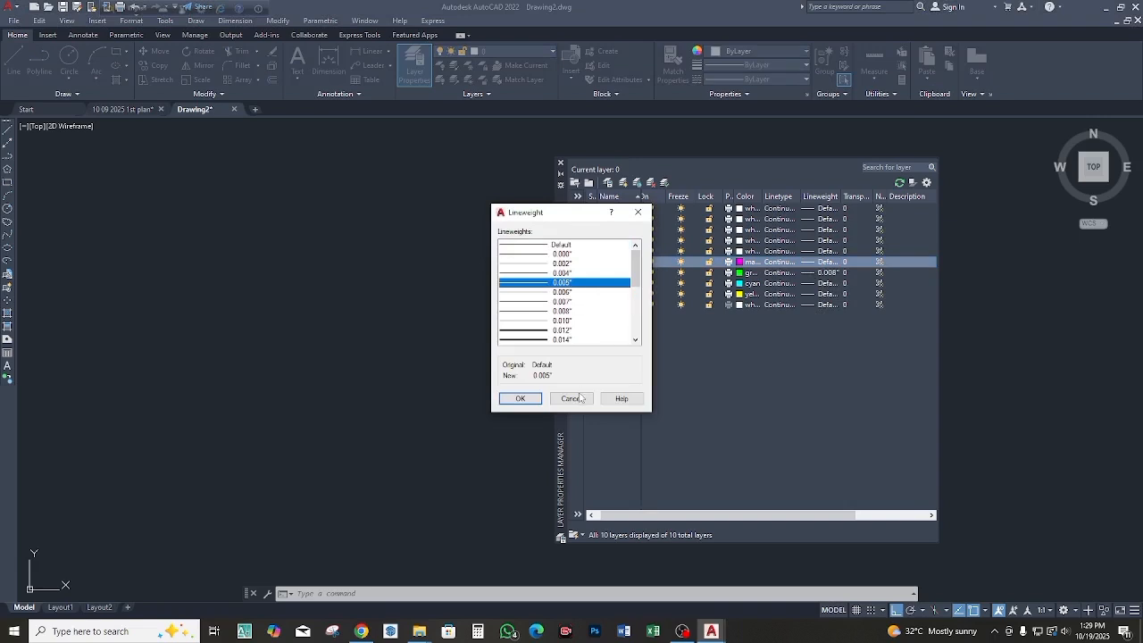
left_click(521, 398)
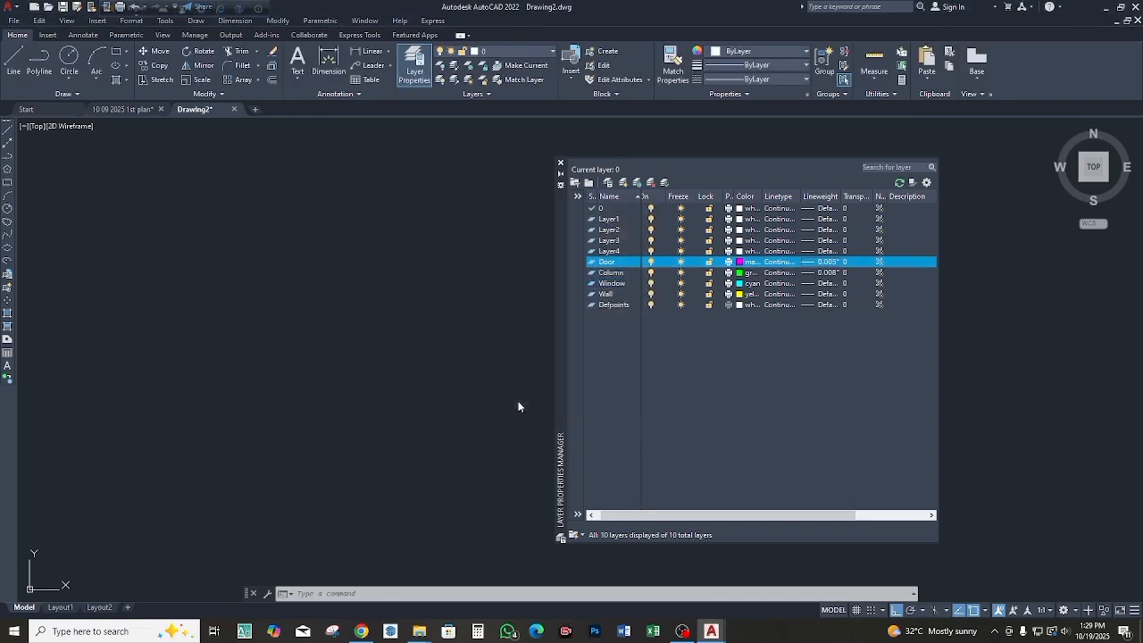
Step: Load the ACAD_ISO02W100 ISO dash linetype and assign it to the Door layer
left_click(770, 265)
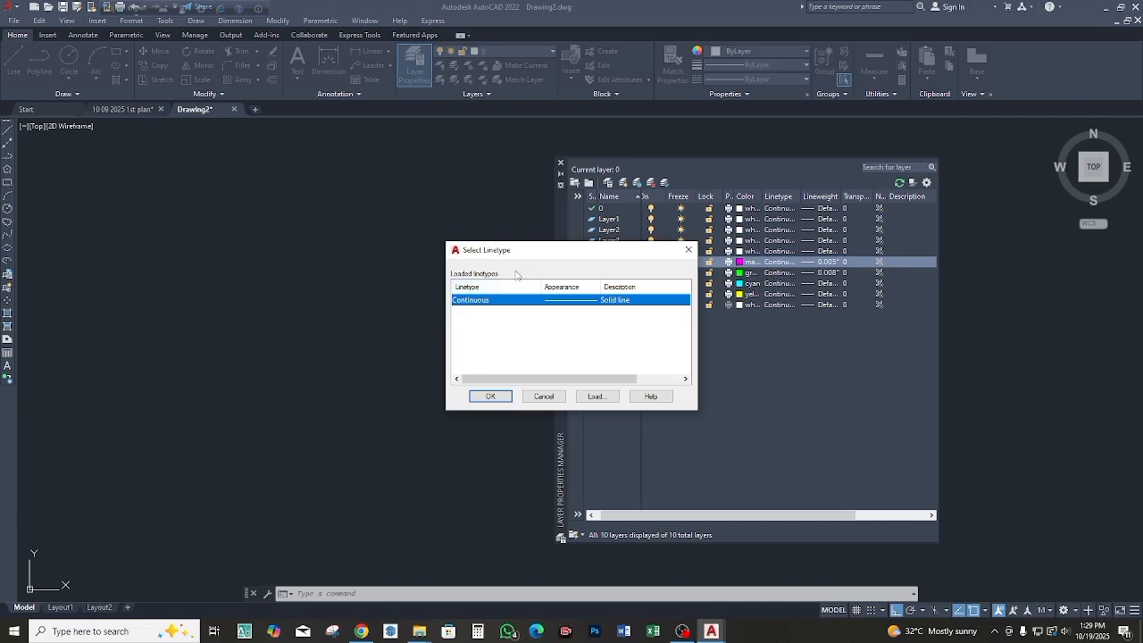
left_click(597, 396)
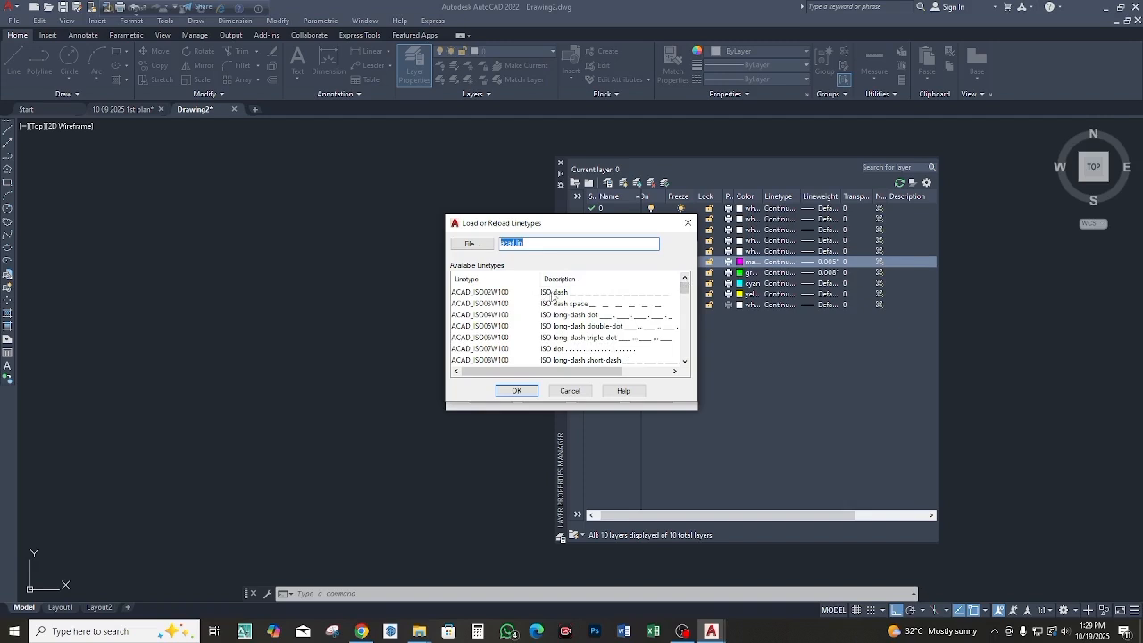
left_click(553, 295)
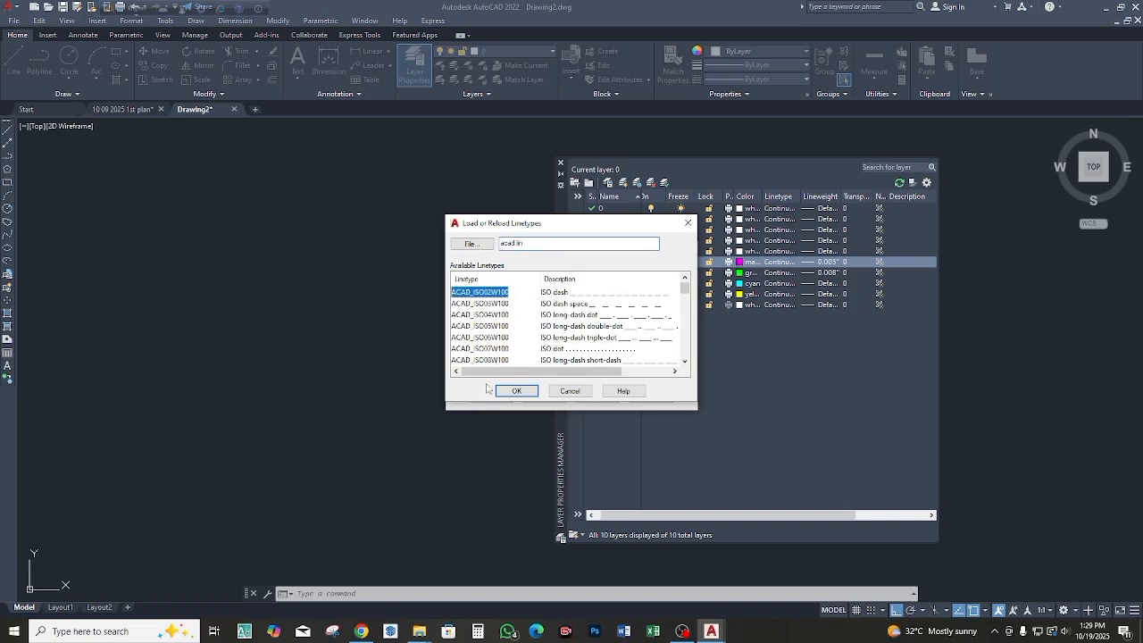
left_click(515, 390)
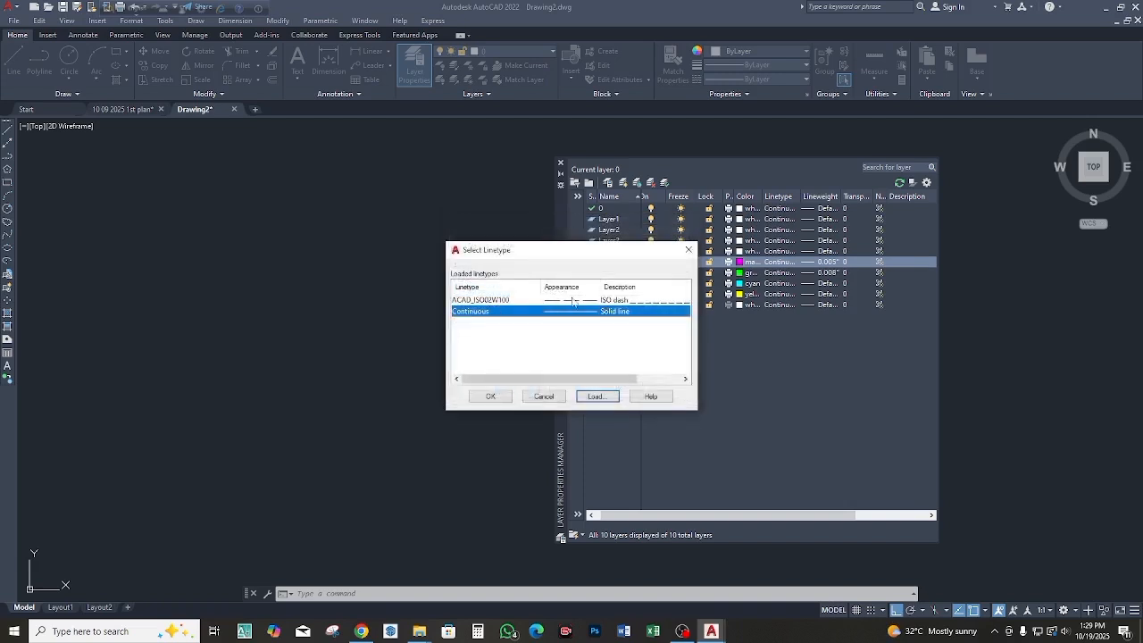
left_click(623, 300)
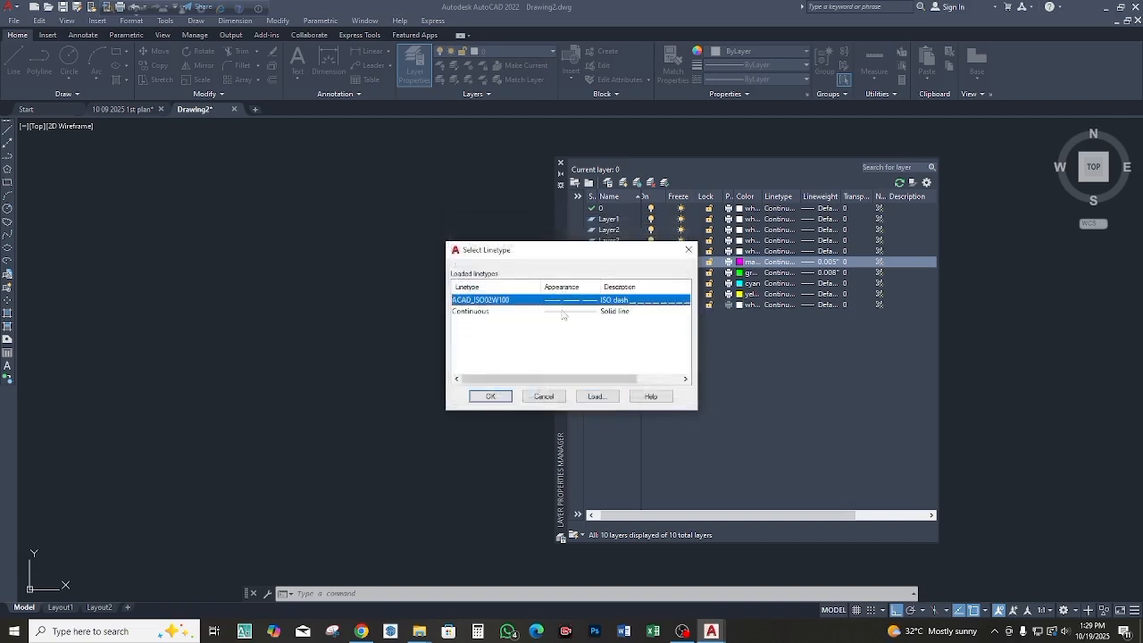
left_click(490, 395)
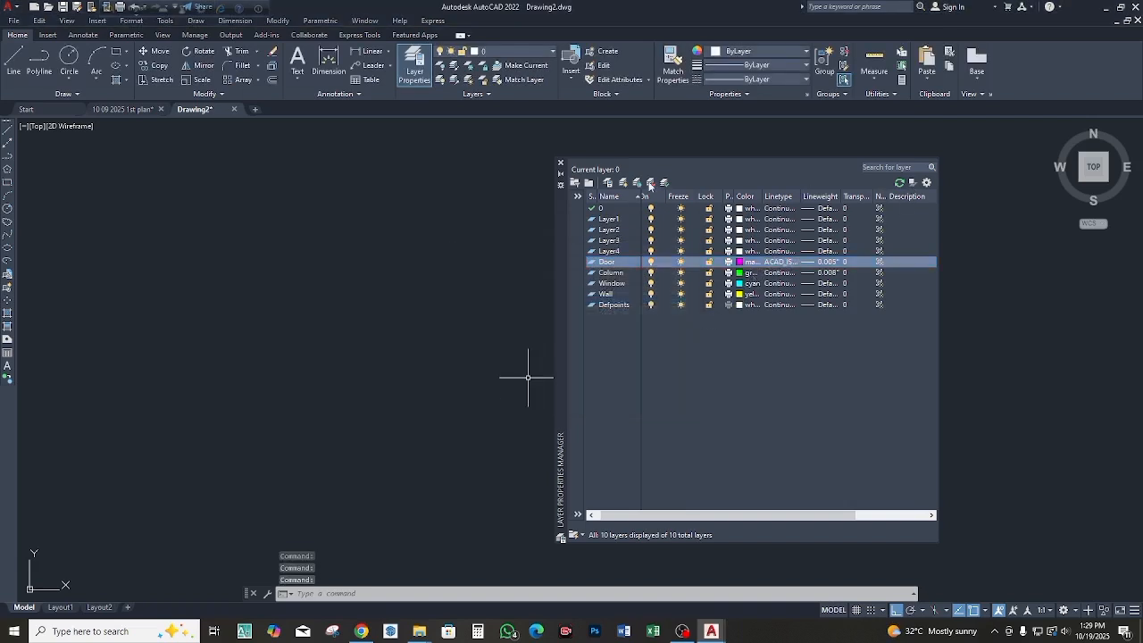
Step: Close the layer properties manager and make Wall the current layer
left_click(559, 165)
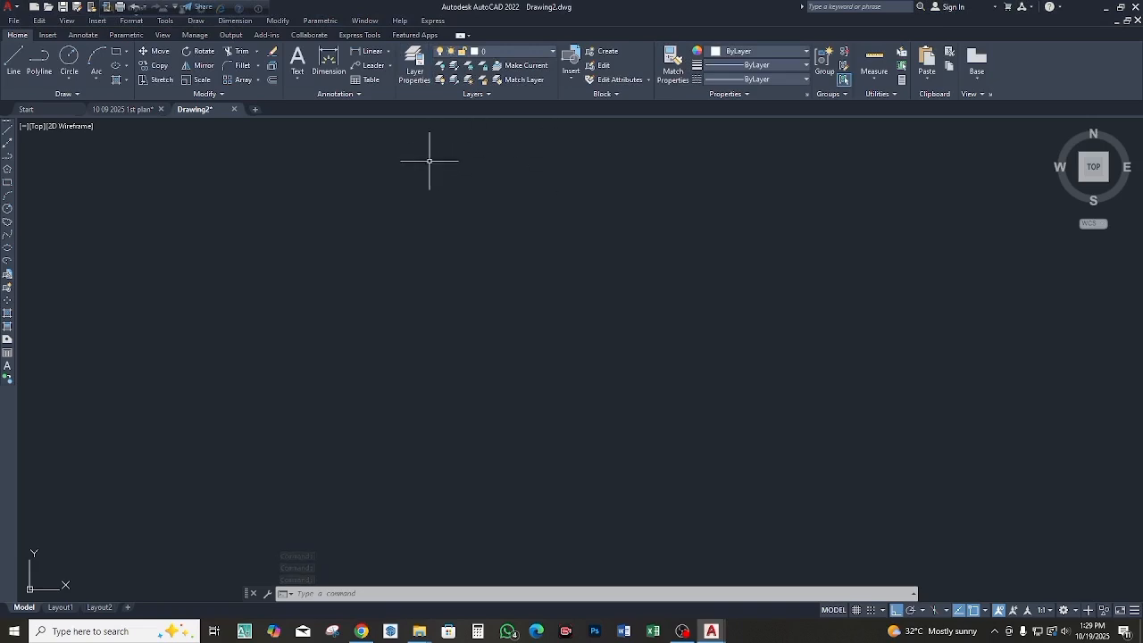
left_click(554, 51)
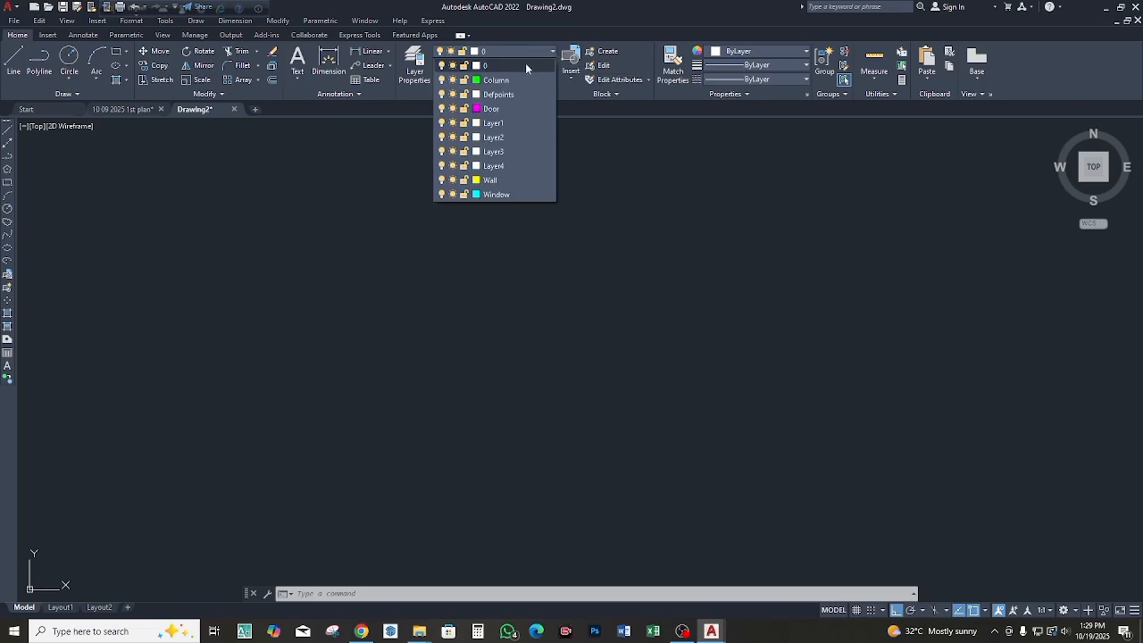
left_click(489, 179)
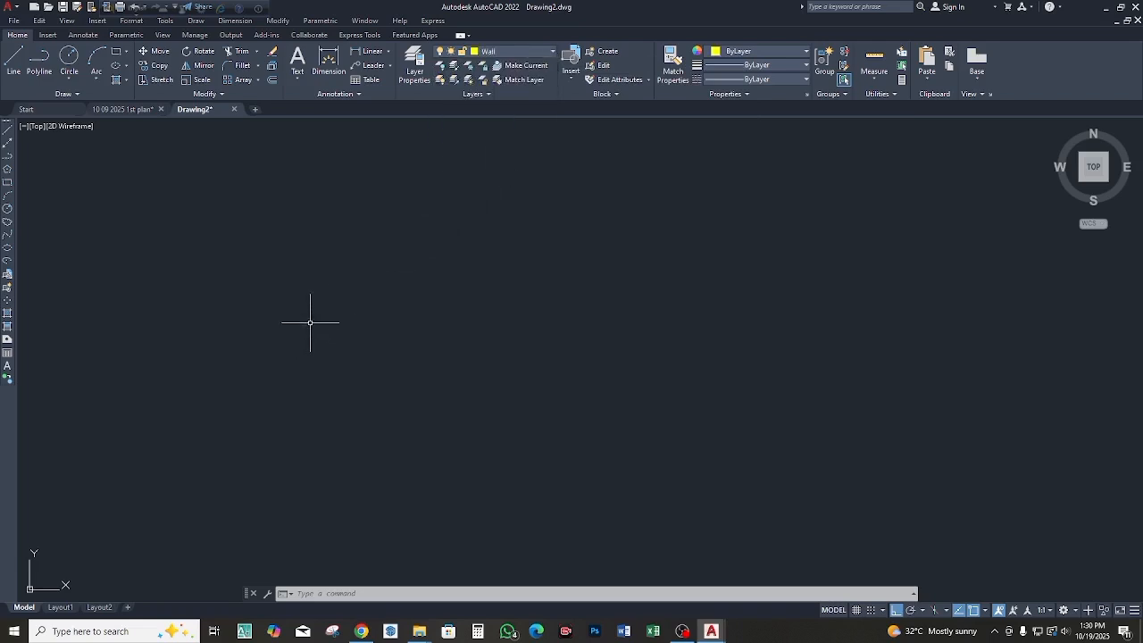
Step: Draw a closed rectangular wall outline 12' wide and 10' high with the Line command
type("l")
key("Return")
left_click(277, 449)
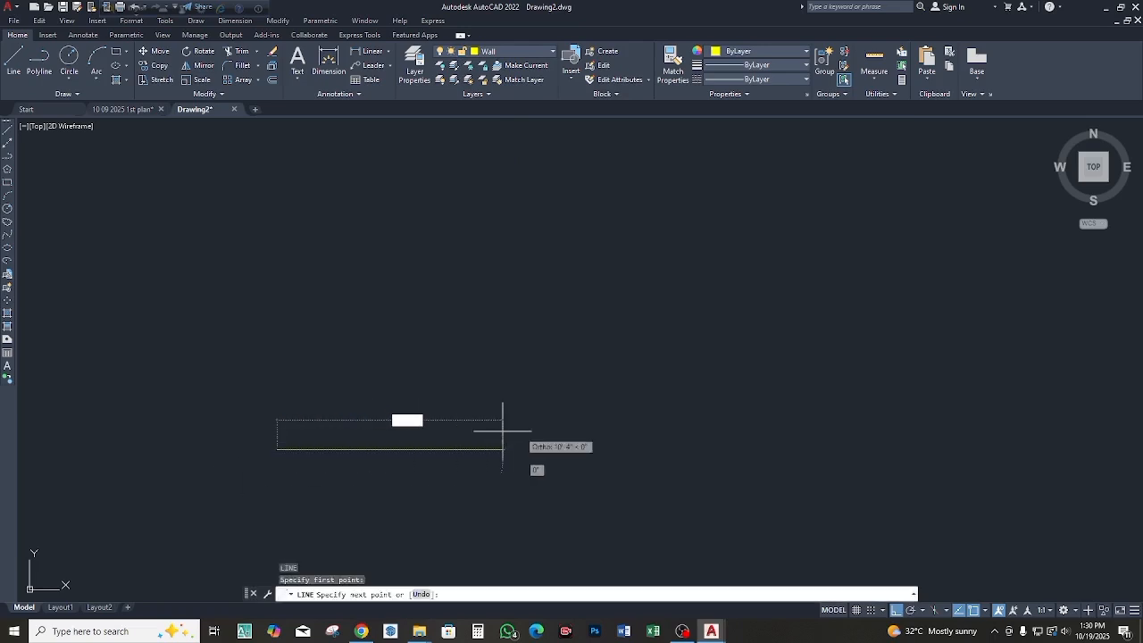
type("12")
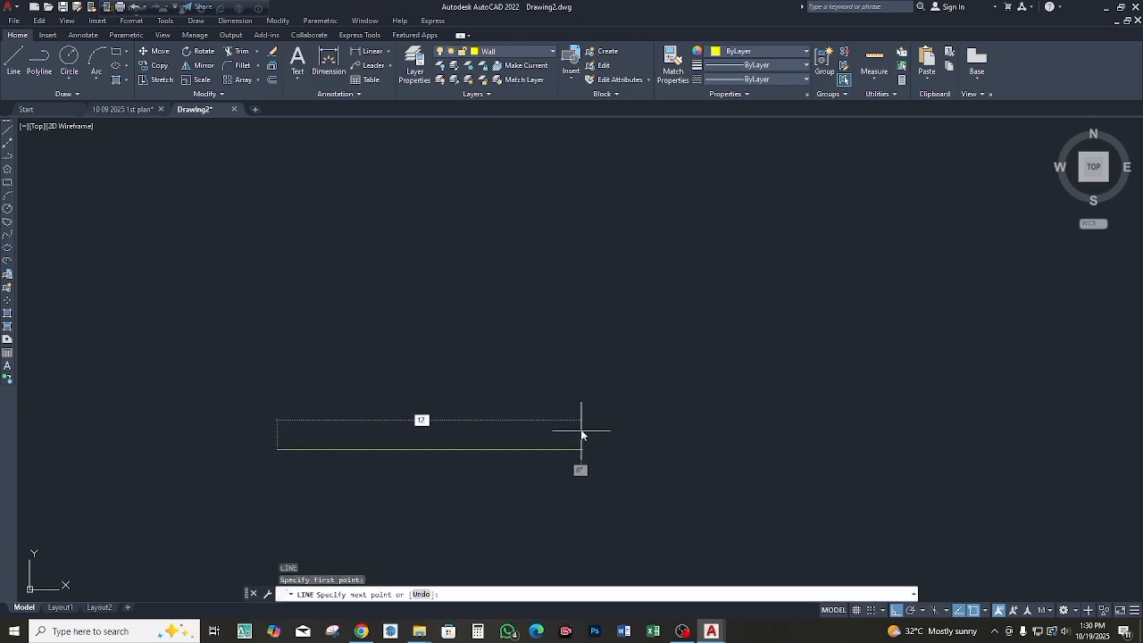
key("Return")
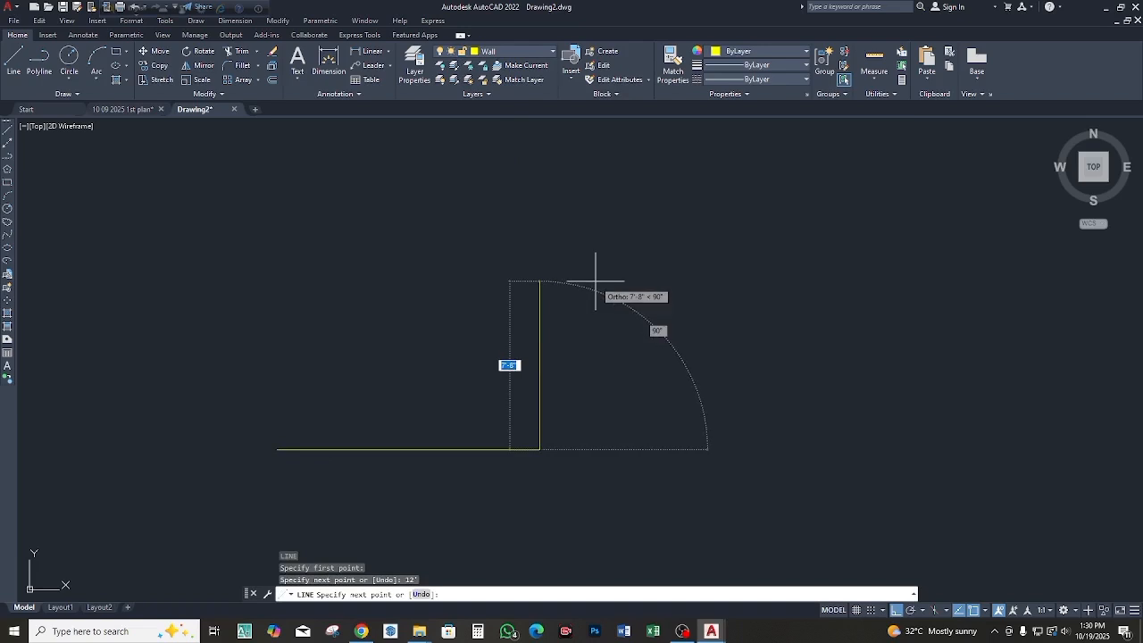
type("10")
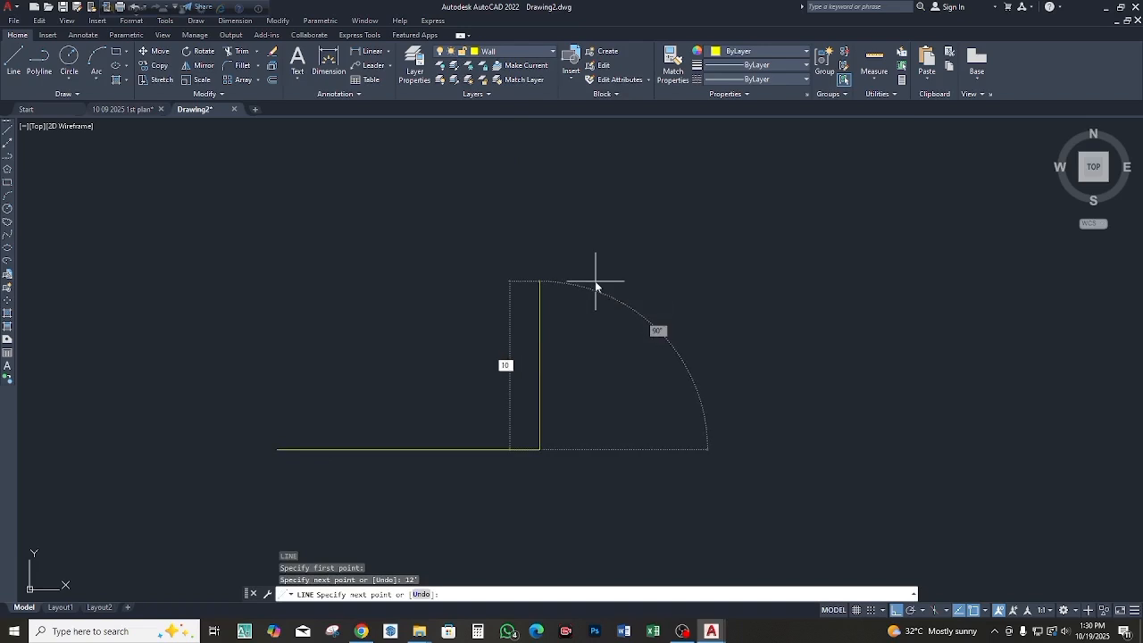
key("Return")
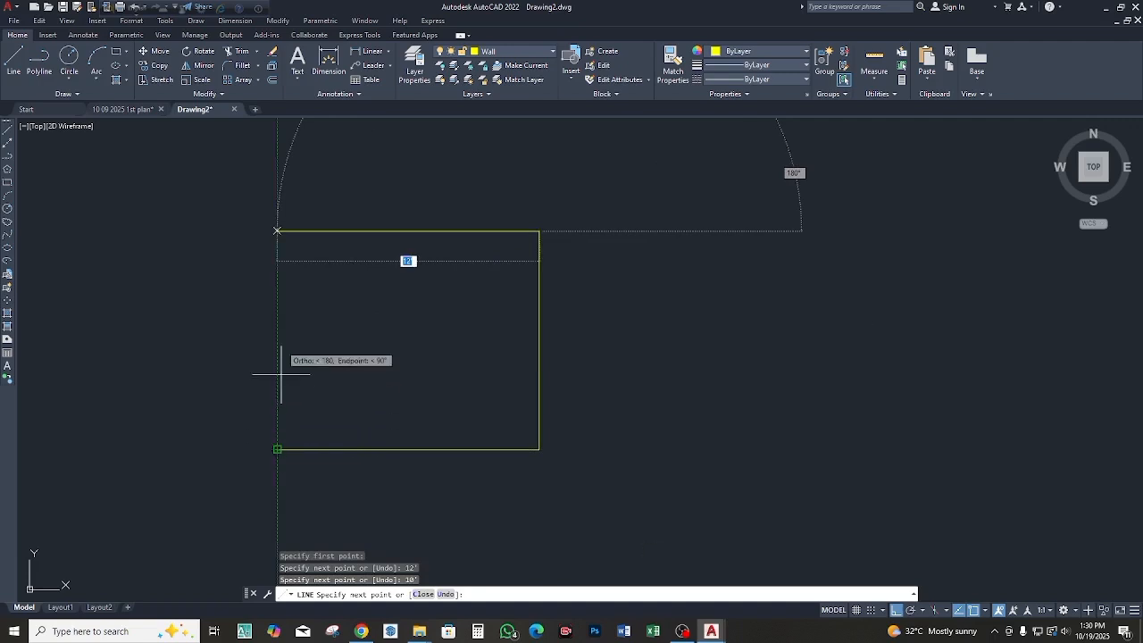
left_click(276, 231)
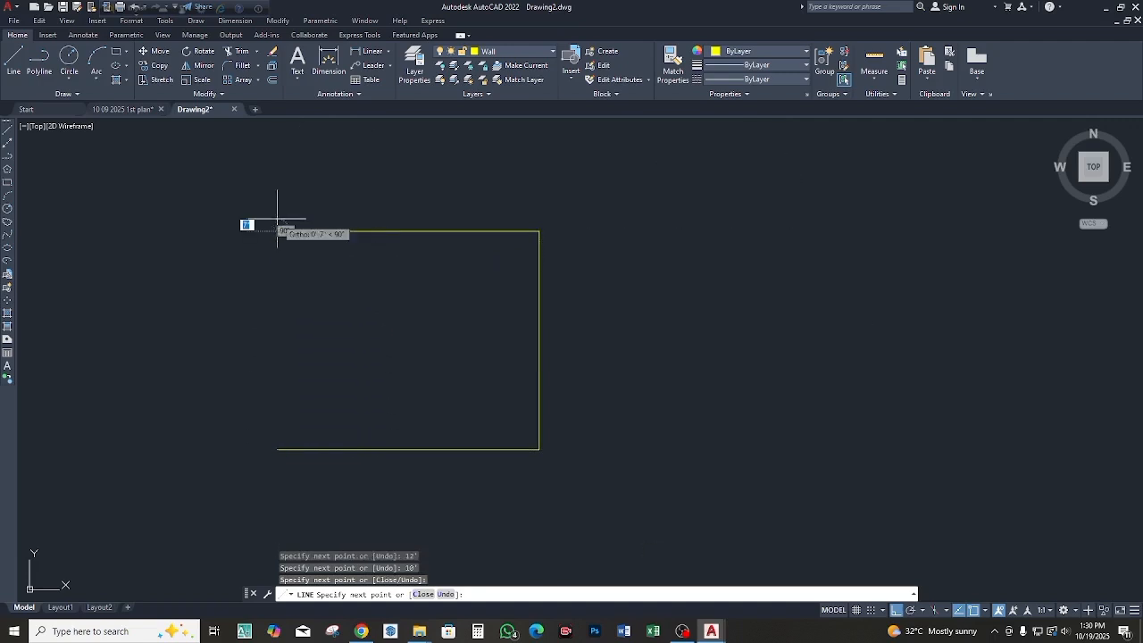
left_click(276, 449)
key("Return")
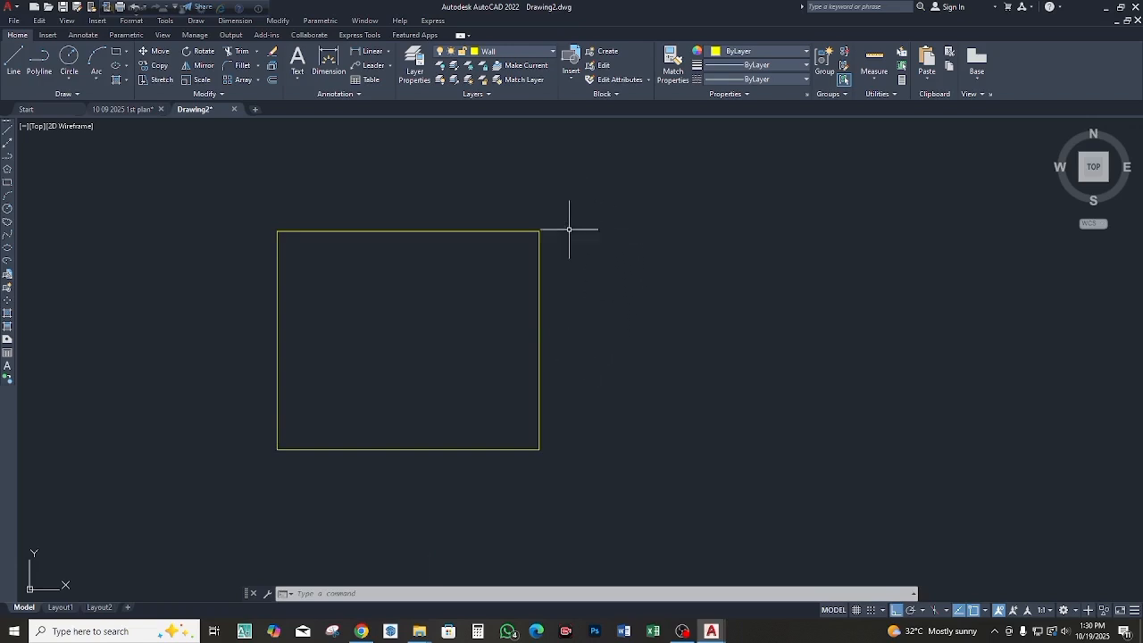
Step: Change the Wall layer's colour to cyan in the layer properties manager
type("LA")
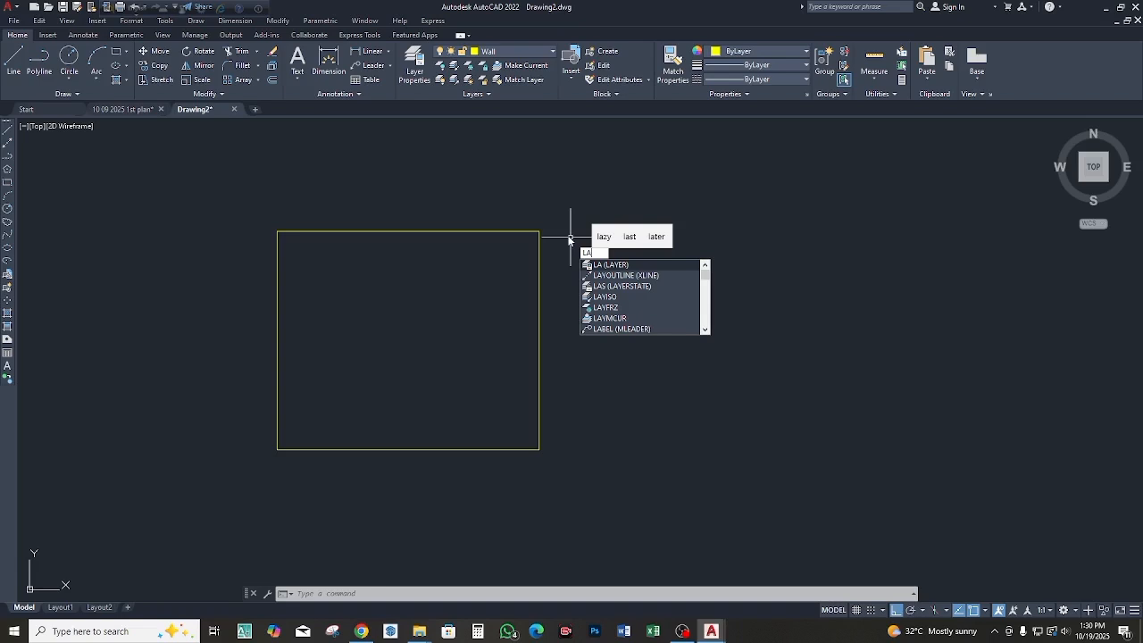
key("Return")
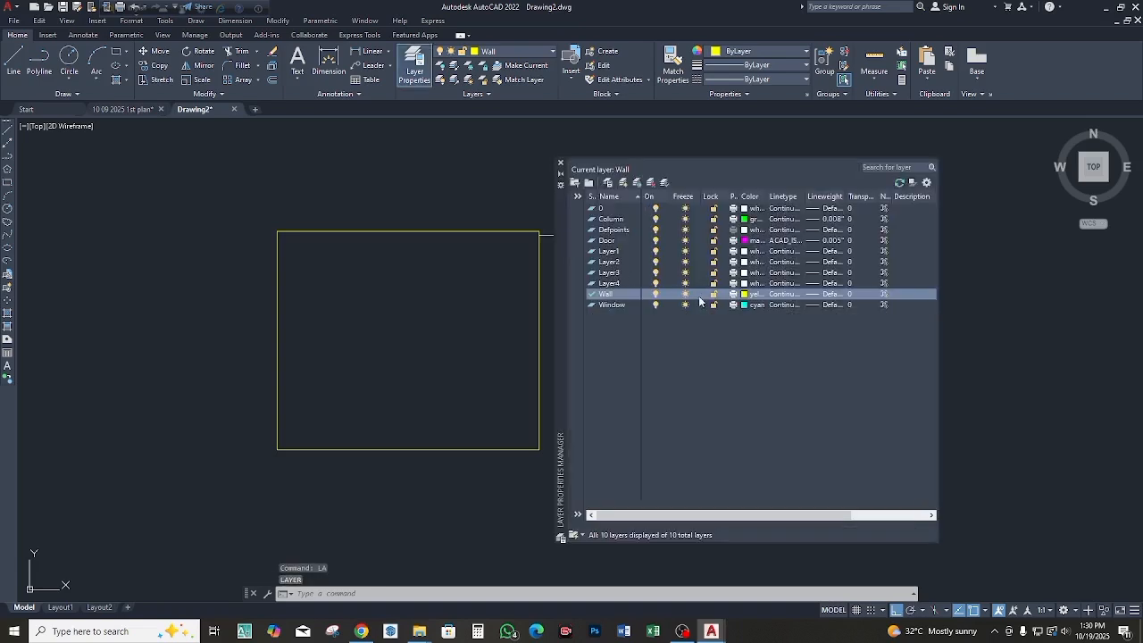
left_click(745, 294)
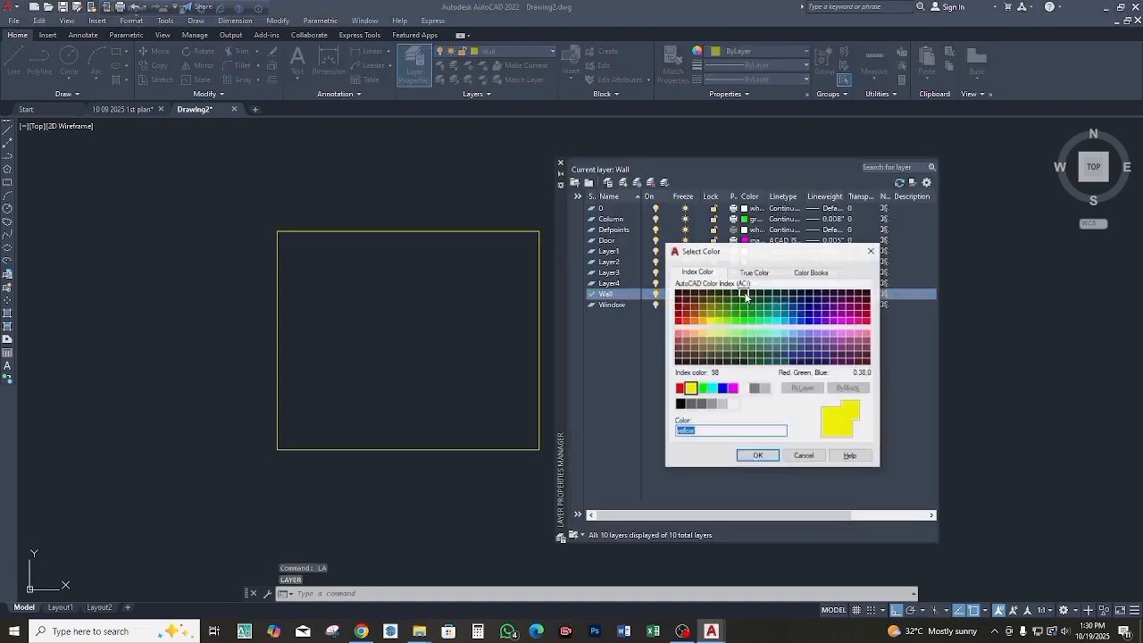
left_click(716, 390)
left_click(757, 456)
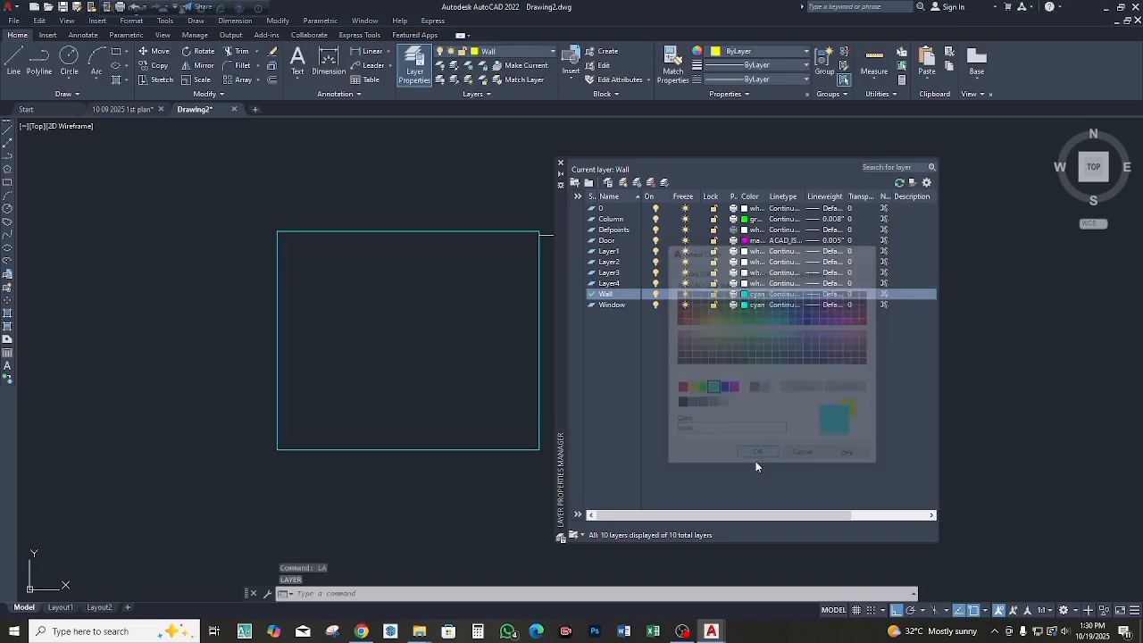